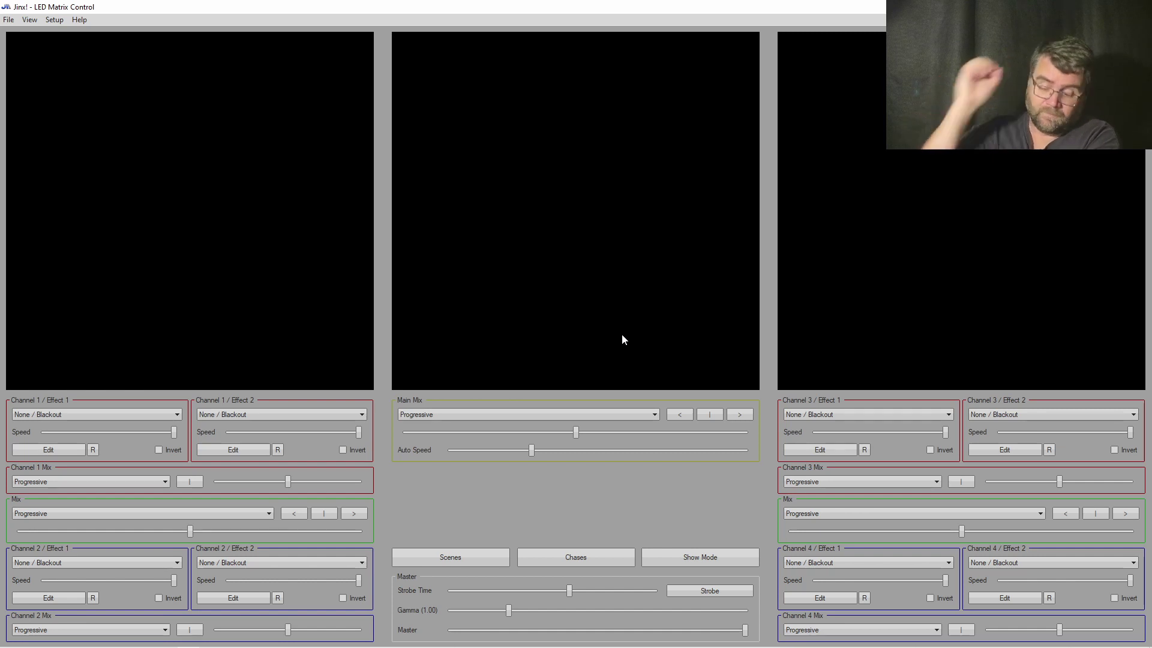
Set Channel 1 Effect 1 to Color Scroll.
left_click(127, 413)
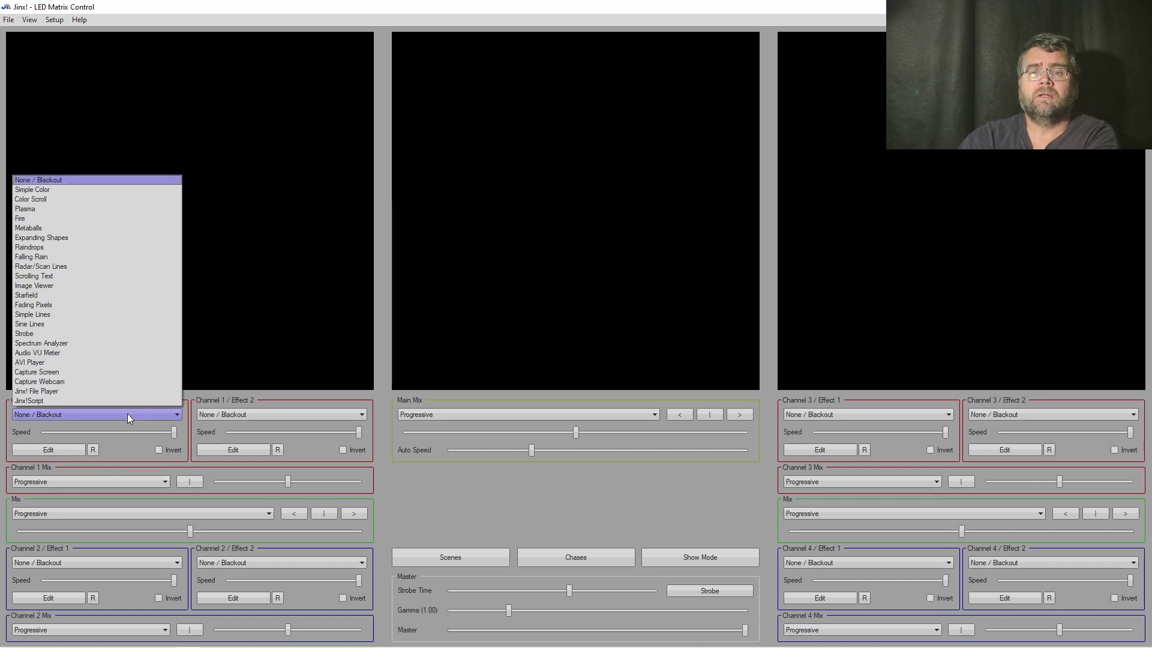
left_click(91, 199)
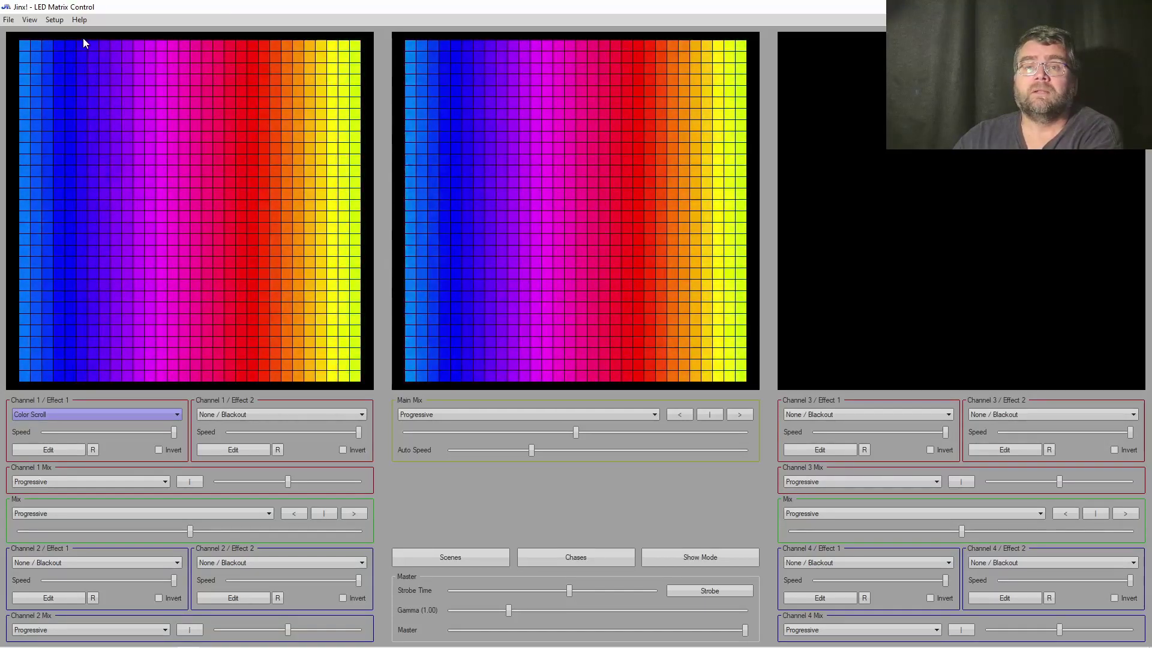
Set the matrix width to 12 pixels and apply the new matrix options.
left_click(54, 20)
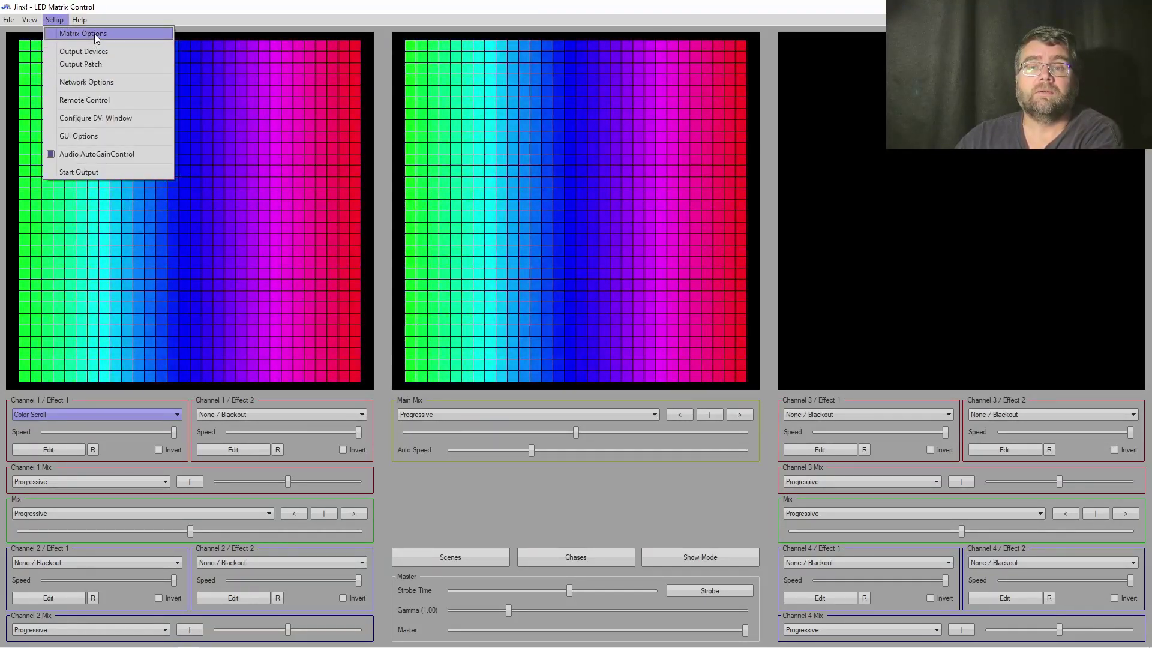
left_click(95, 34)
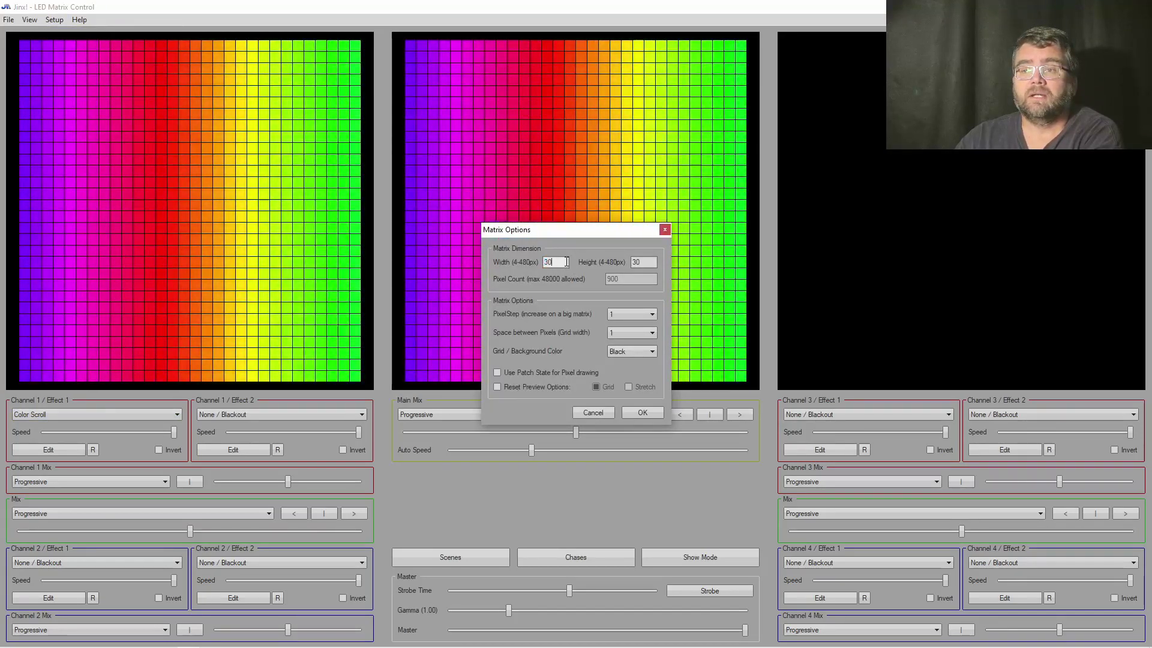
double_click(566, 262)
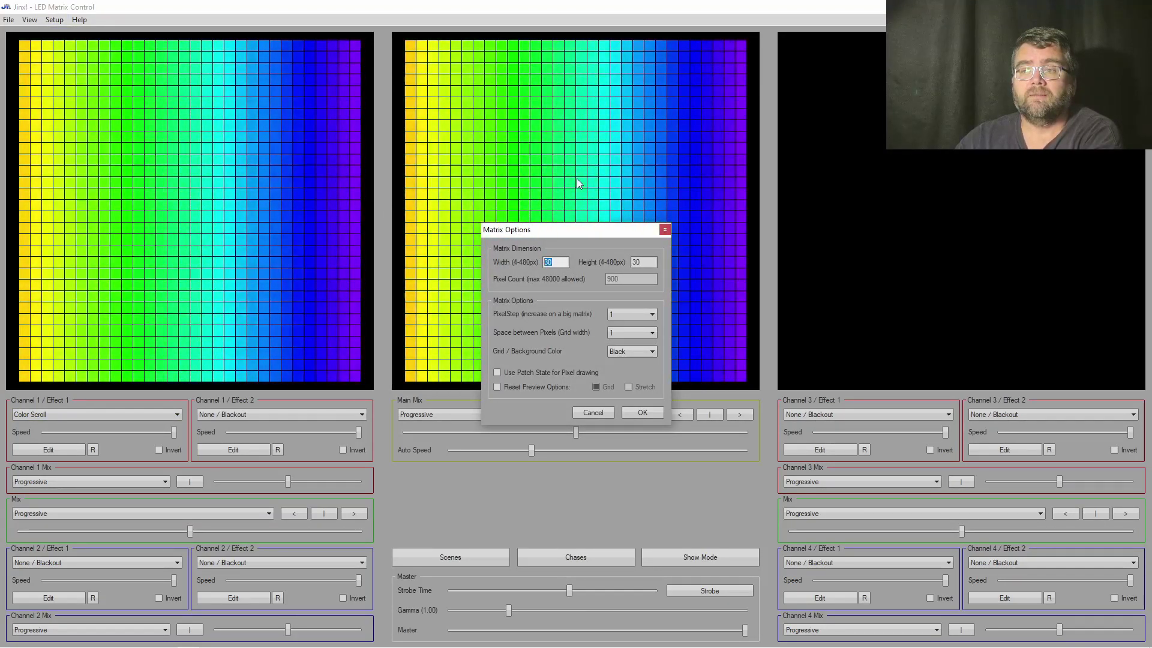
type("12")
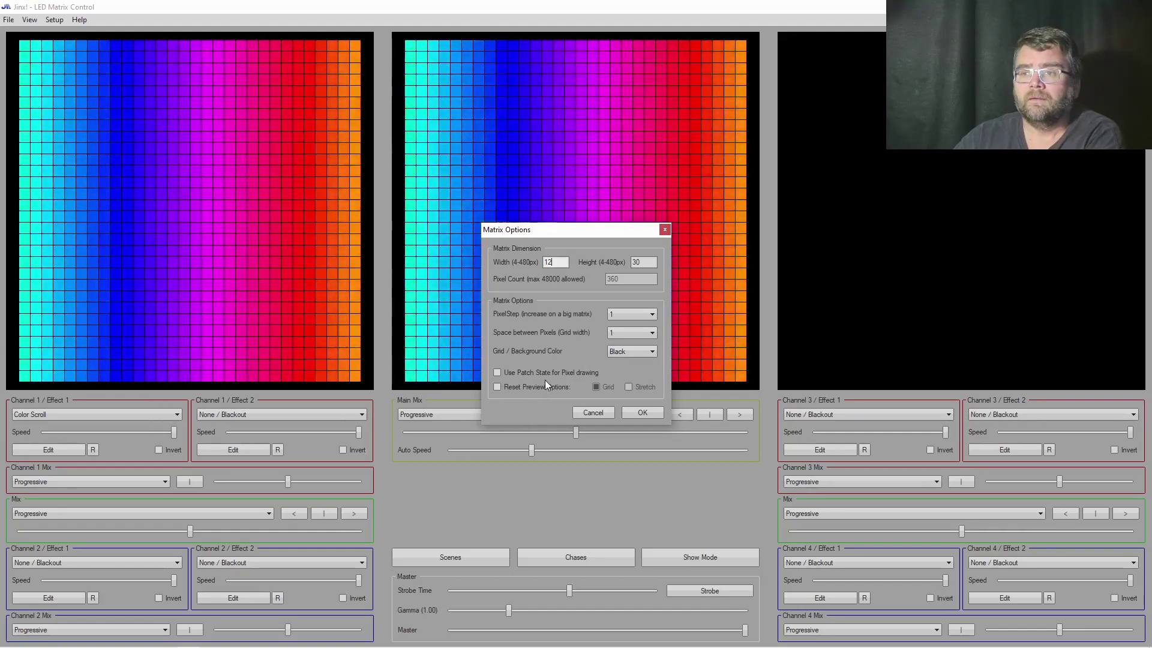
left_click(639, 412)
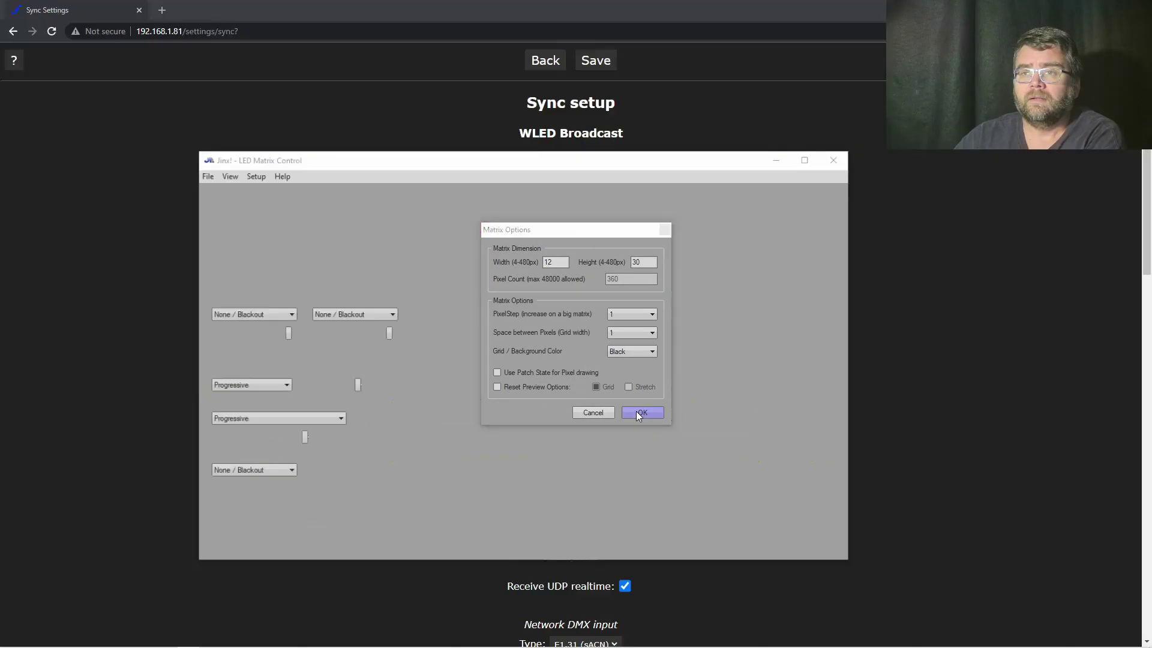
Maximize the reopened program window and assign the Color Scroll effect to Channel 1 Effect 1 again.
double_click(704, 187)
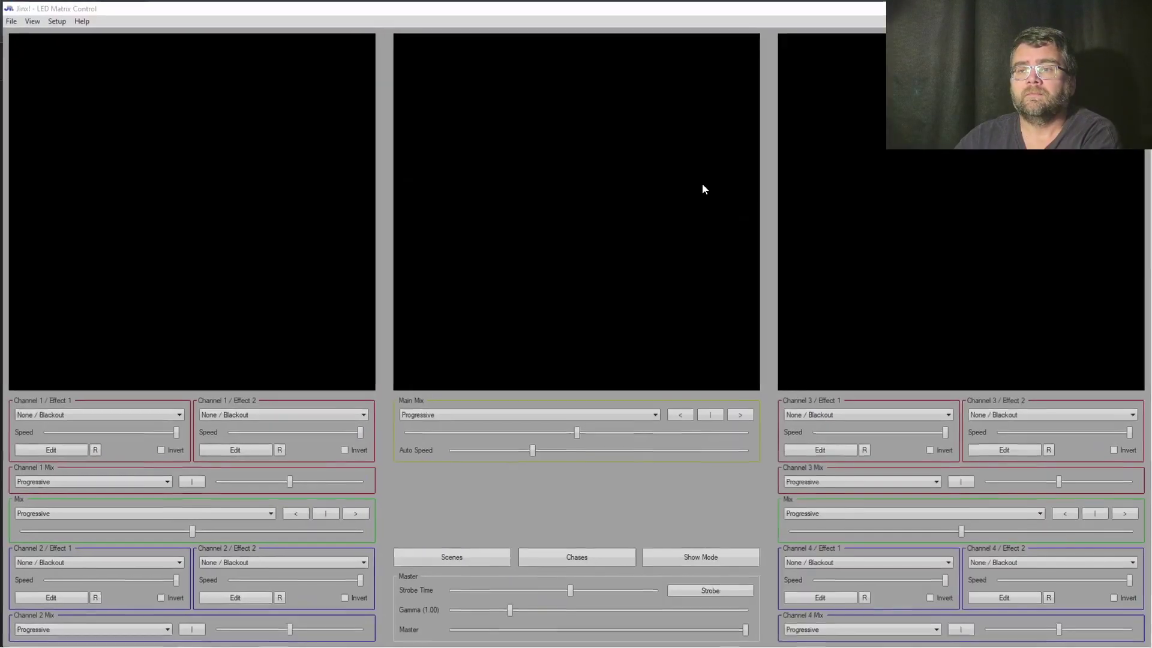
left_click(69, 414)
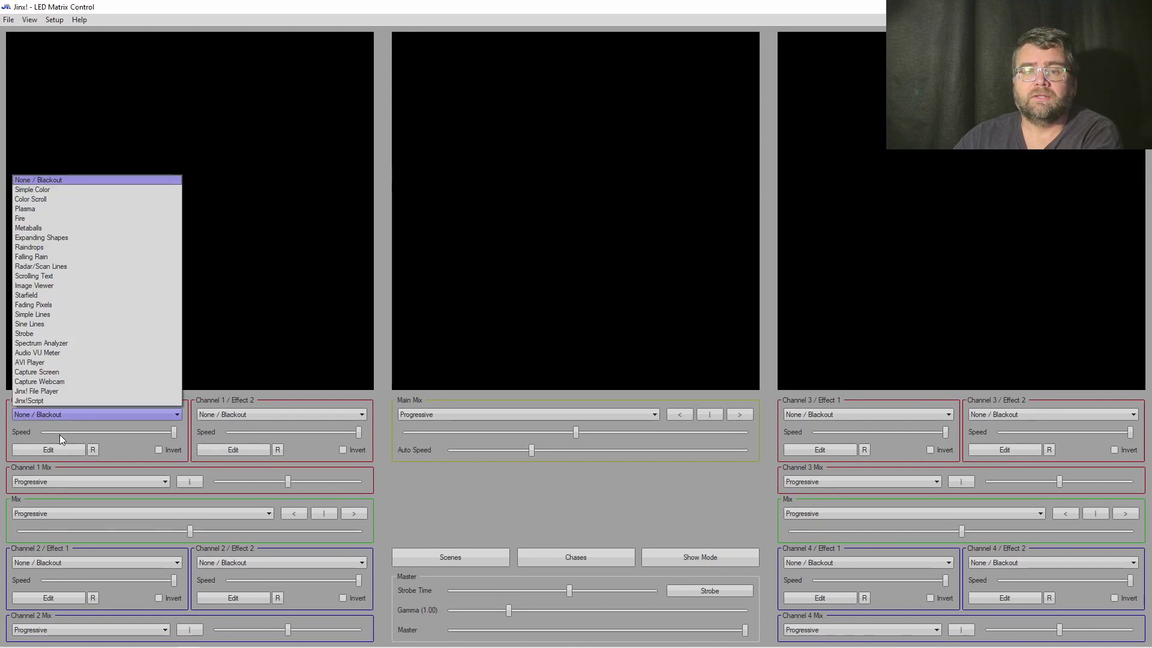
left_click(60, 198)
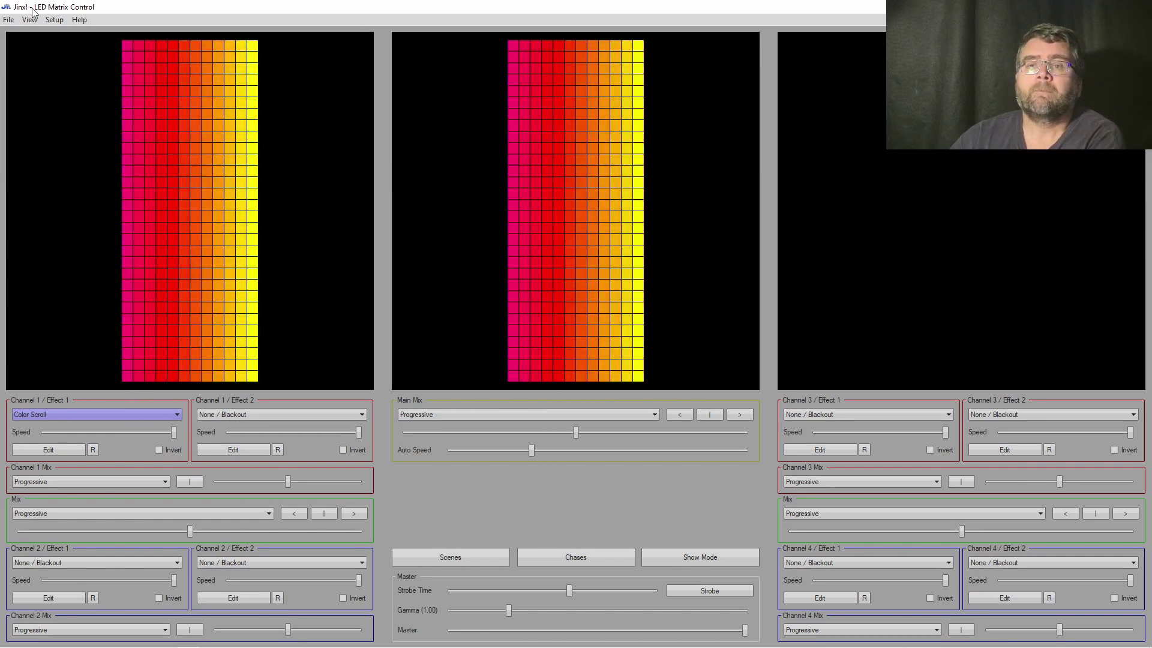
Start adding an output device and set its type to sACN / E1.31.
left_click(53, 20)
left_click(64, 50)
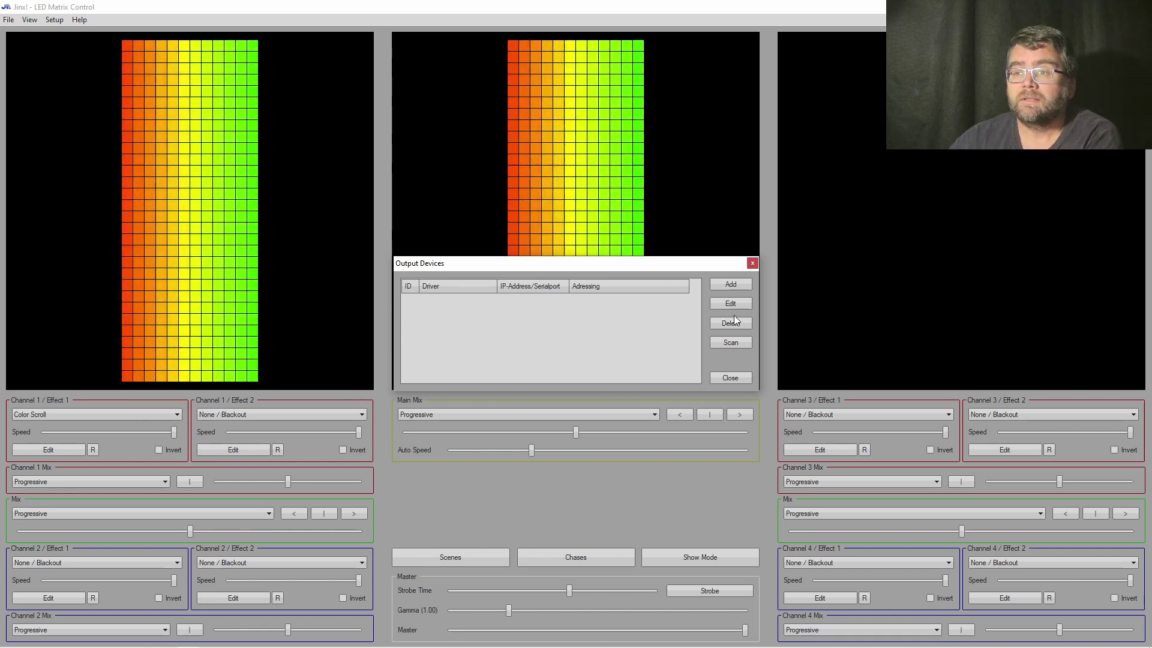
left_click(731, 284)
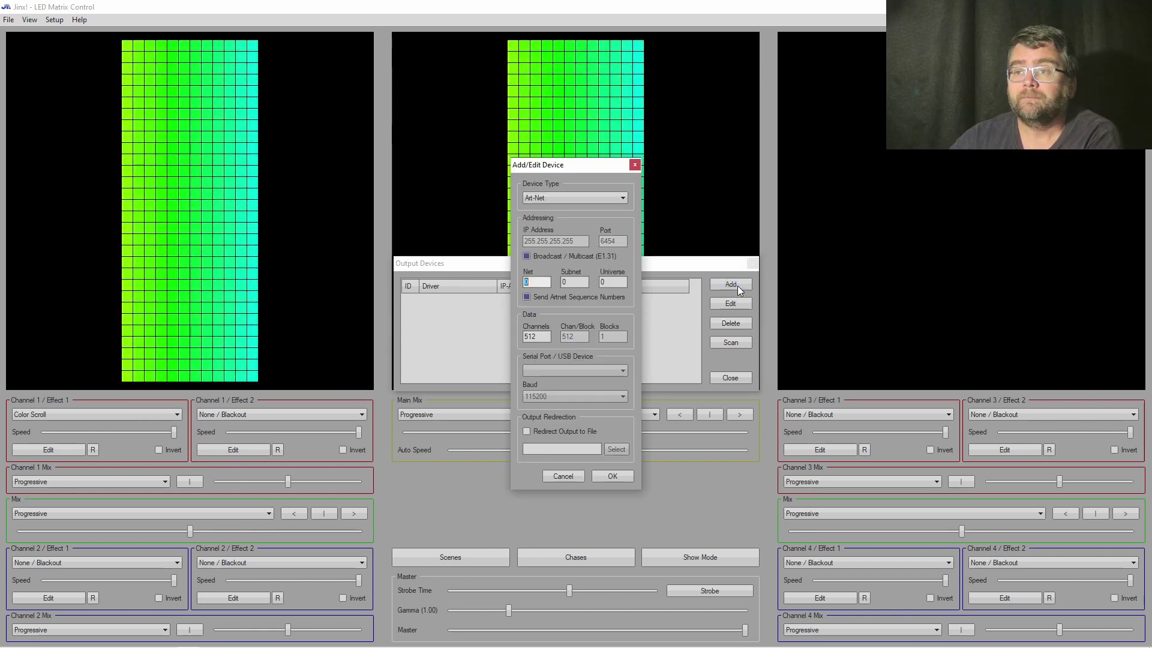
left_click(552, 196)
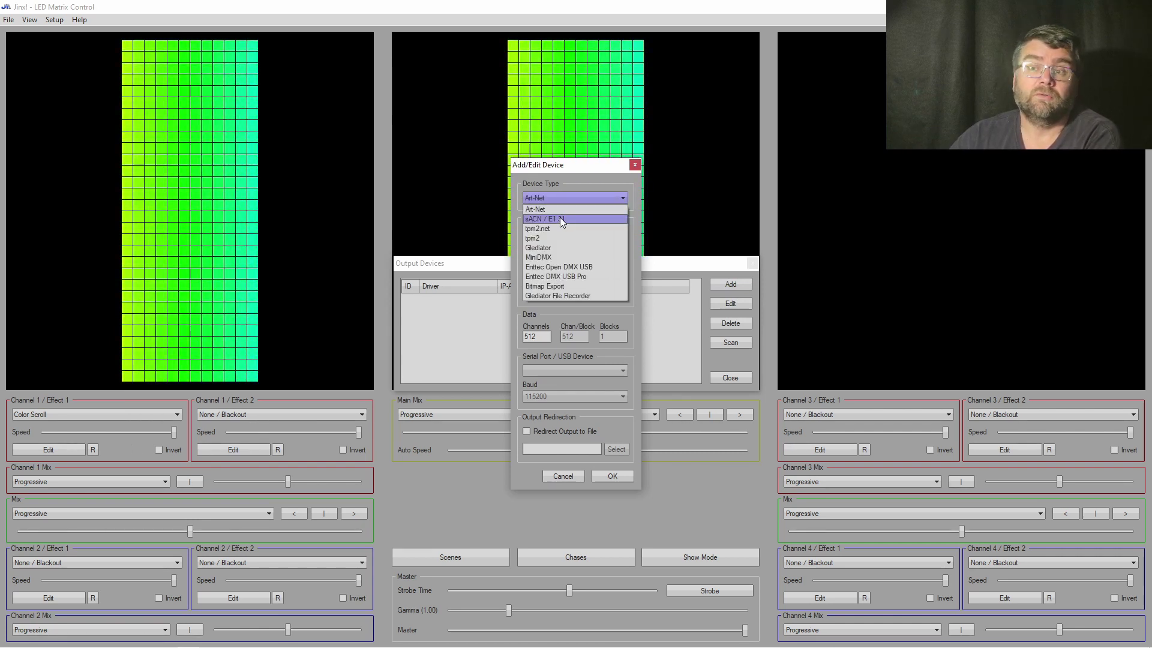
left_click(564, 219)
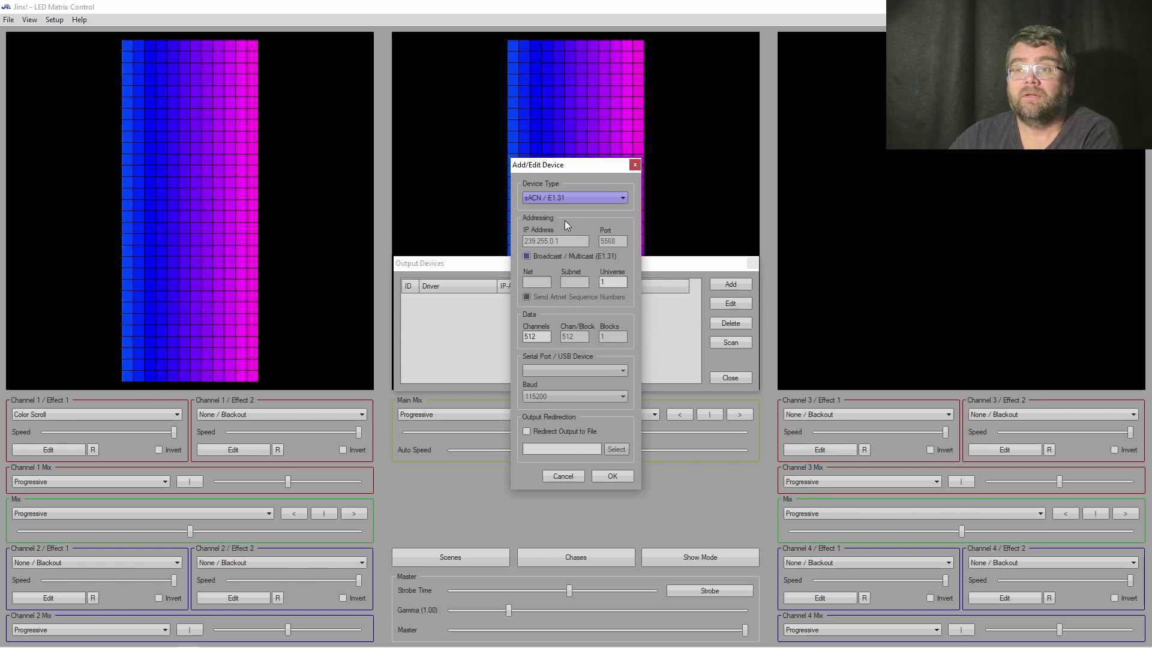
Turn off broadcast/multicast for the device, save it with IP address 192.168.1.81 and 90 channels, and close the device list.
left_click(526, 257)
left_click_drag(556, 244, 529, 244)
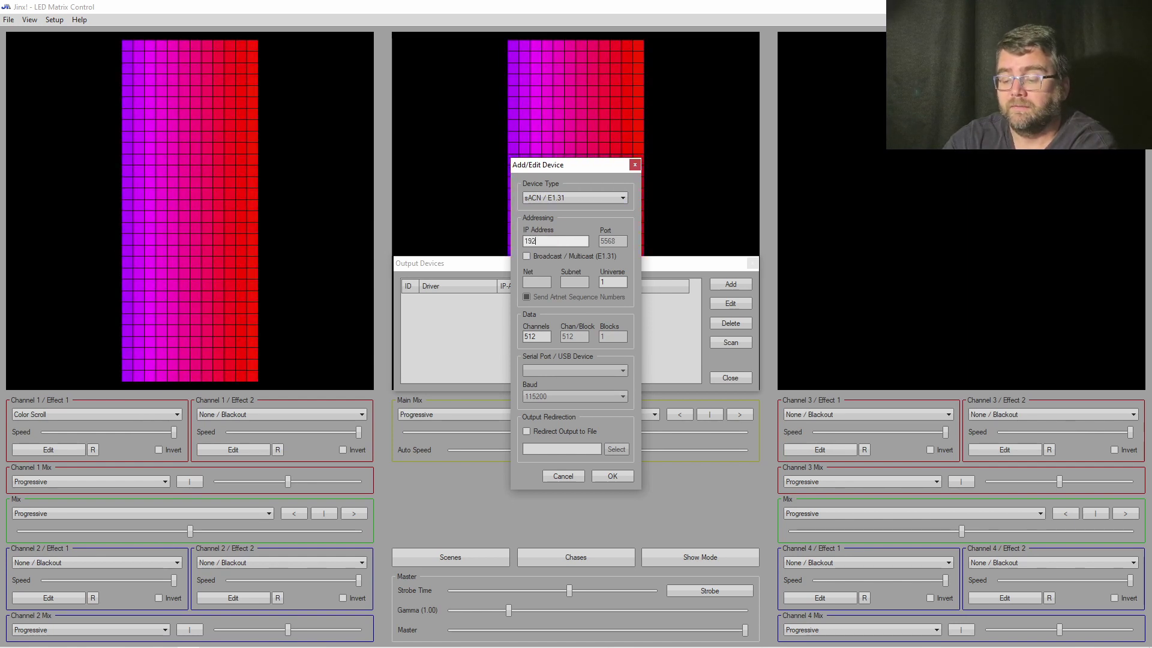
type("192.168")
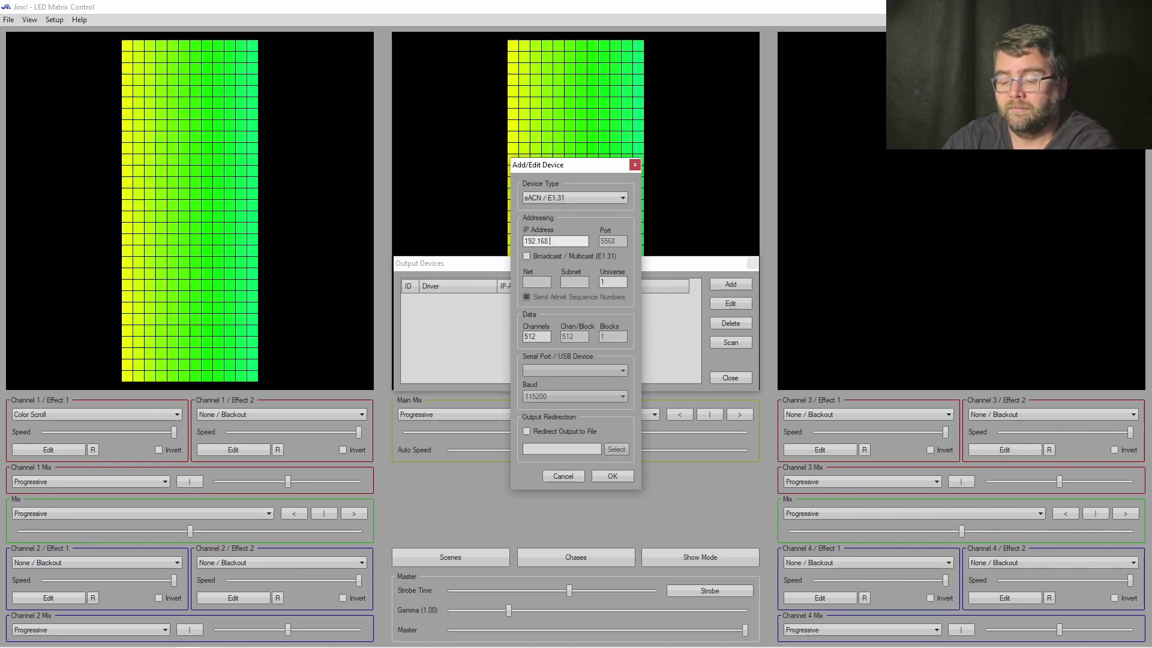
type(".1.81")
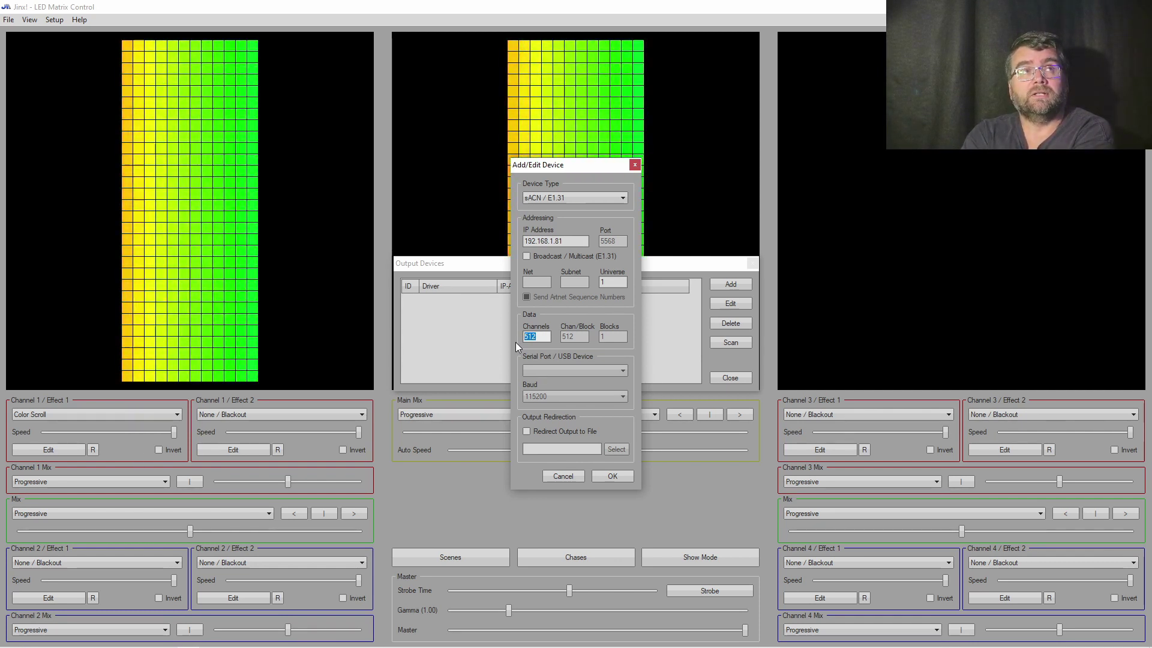
type("90")
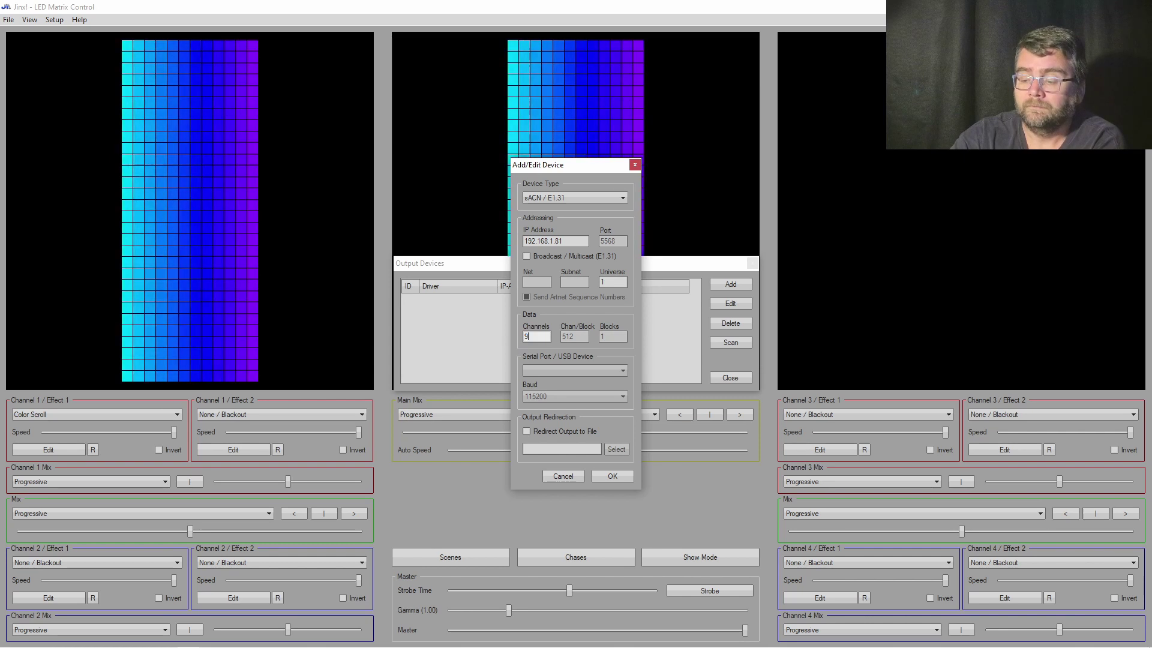
left_click(622, 479)
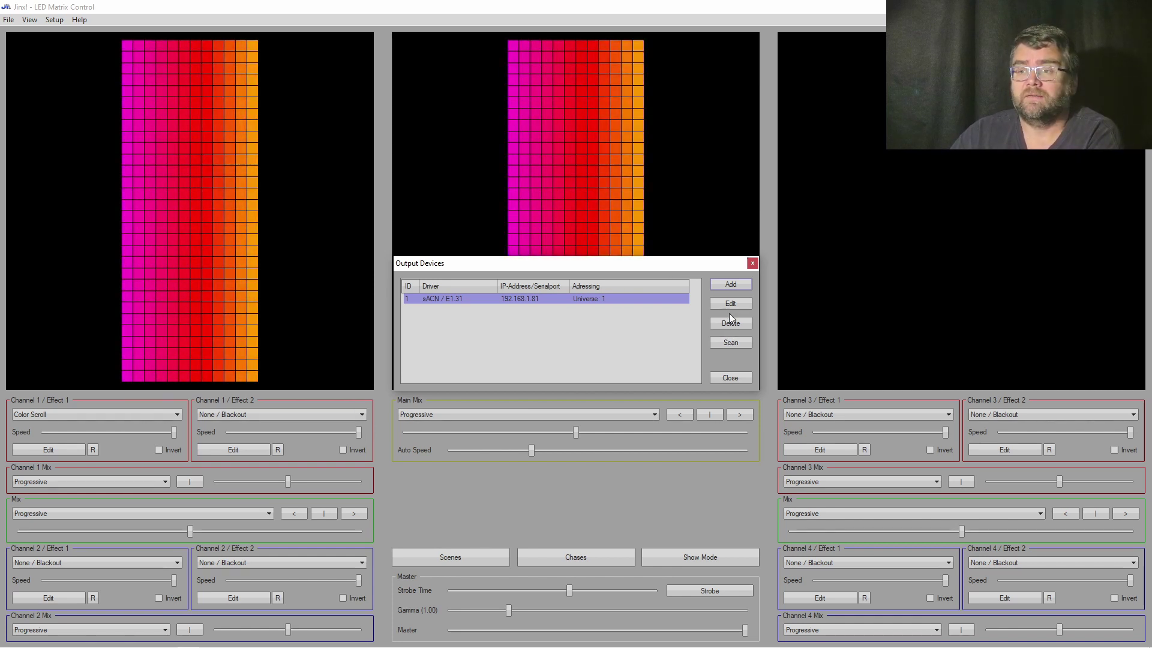
left_click(732, 379)
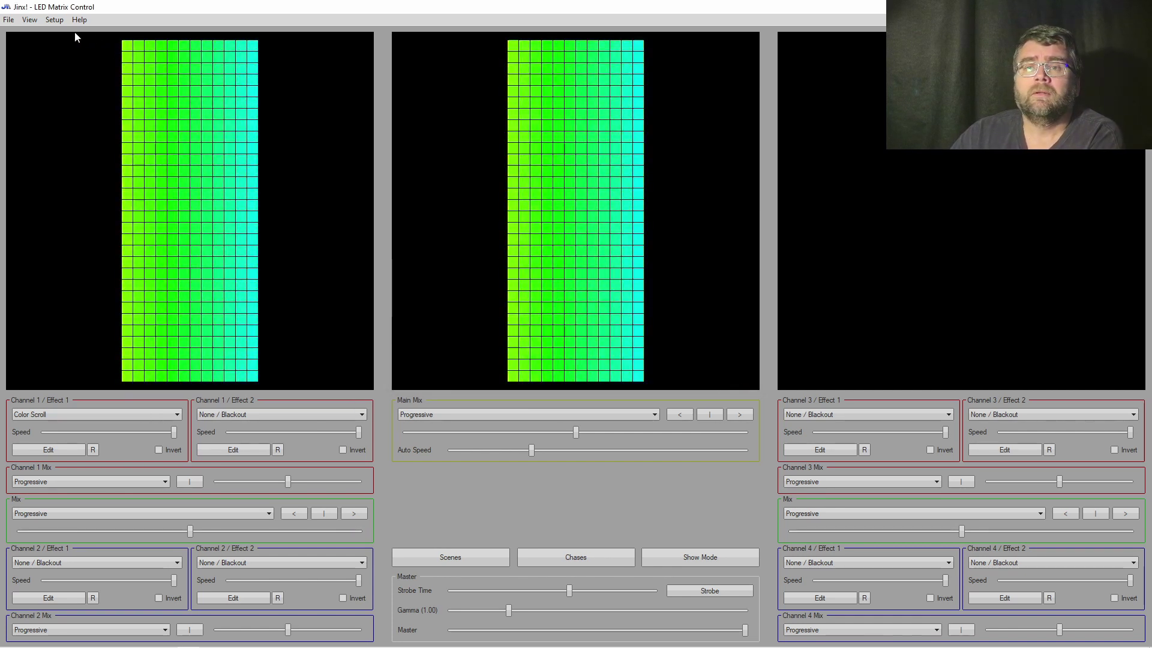
Open the output patch grid and select the pixel at X 1, Y 1 as the patch start.
left_click(54, 20)
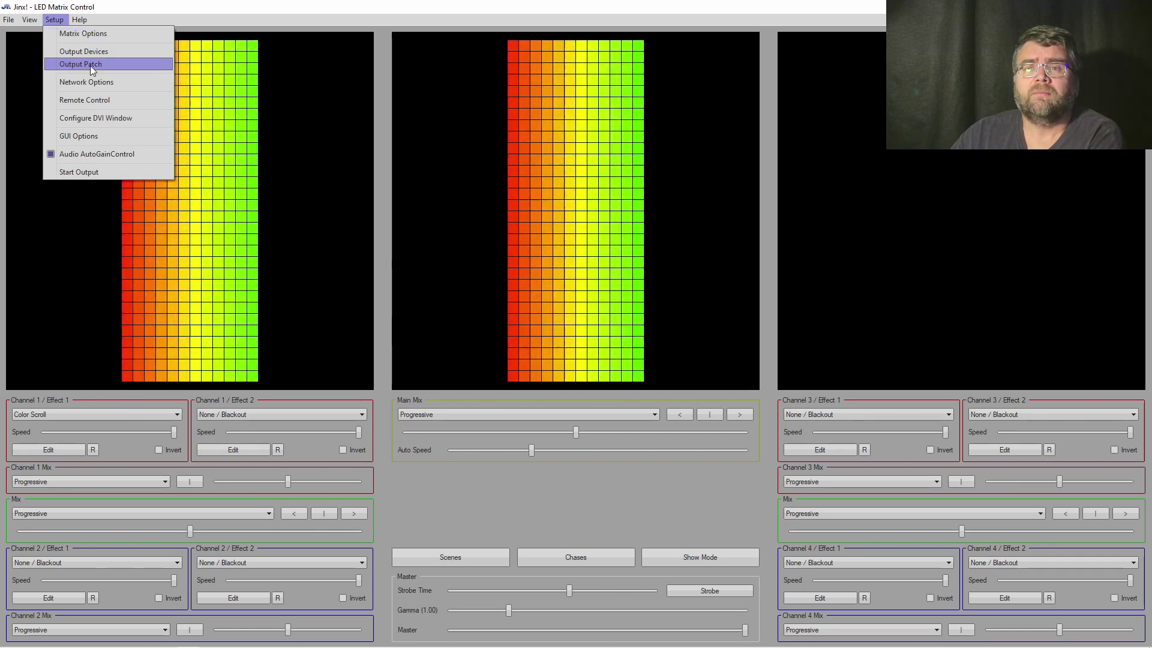
left_click(90, 66)
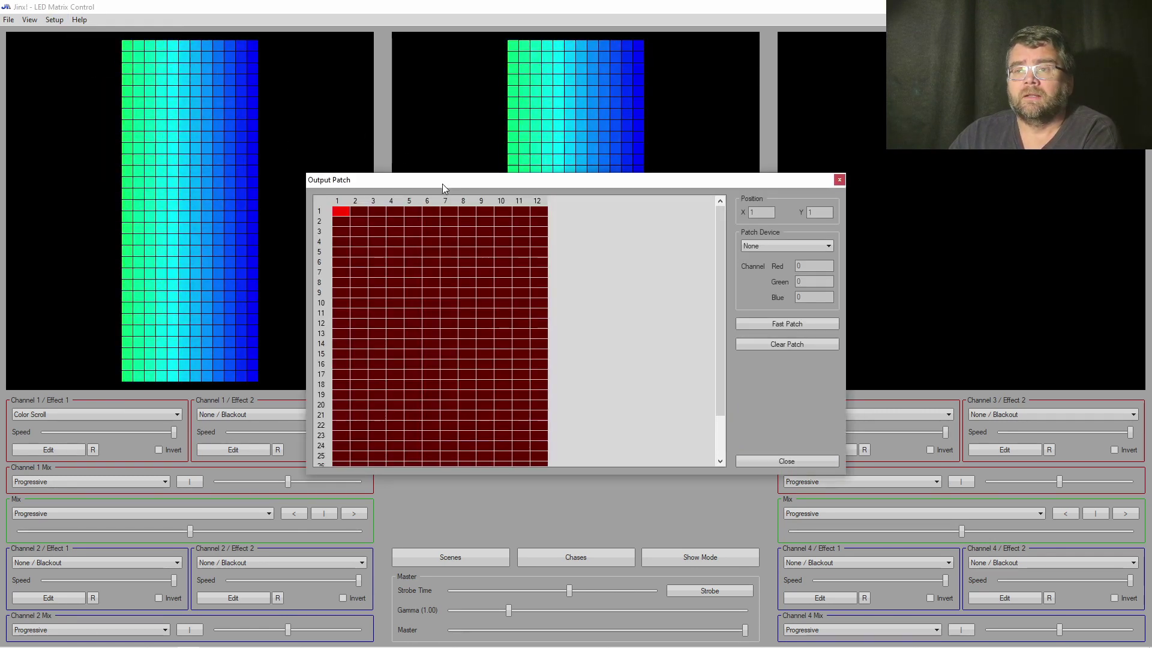
left_click_drag(441, 183, 434, 142)
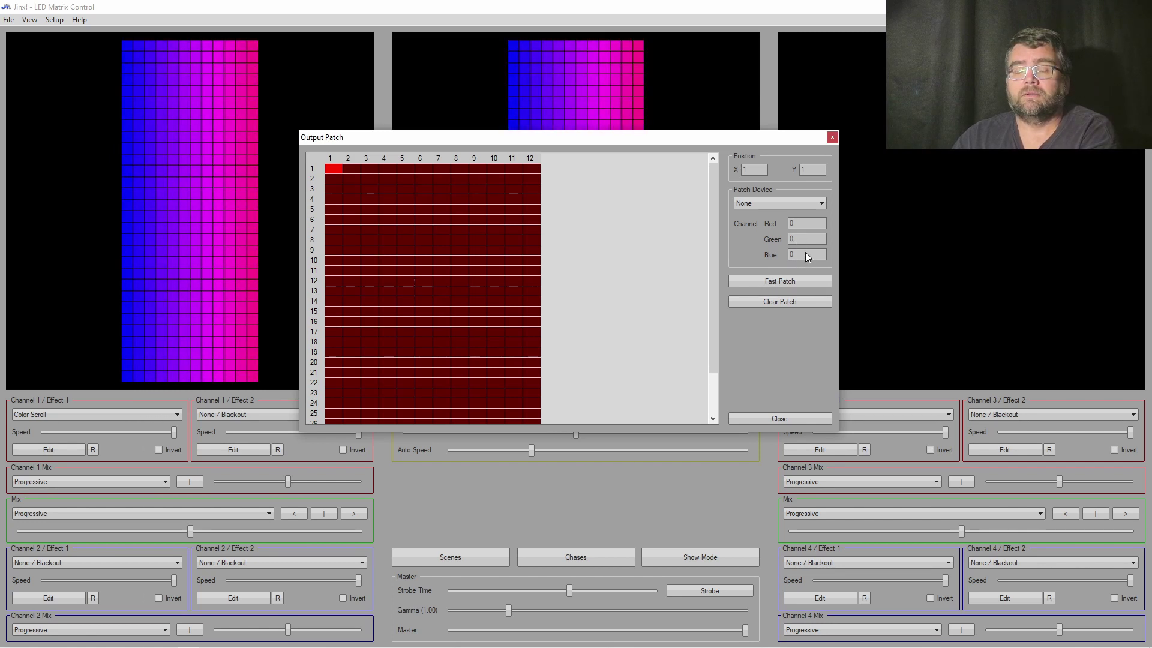
left_click(334, 179)
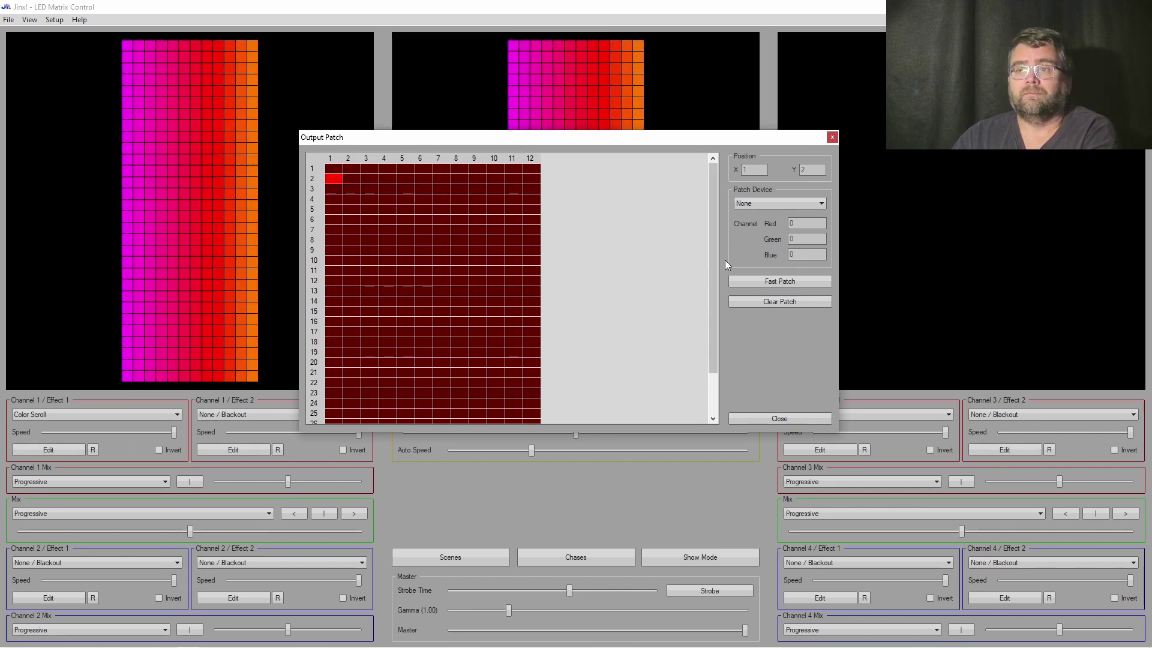
mouse_move(715, 244)
left_mouse_down()
mouse_move(715, 366)
mouse_move(713, 243)
left_mouse_up()
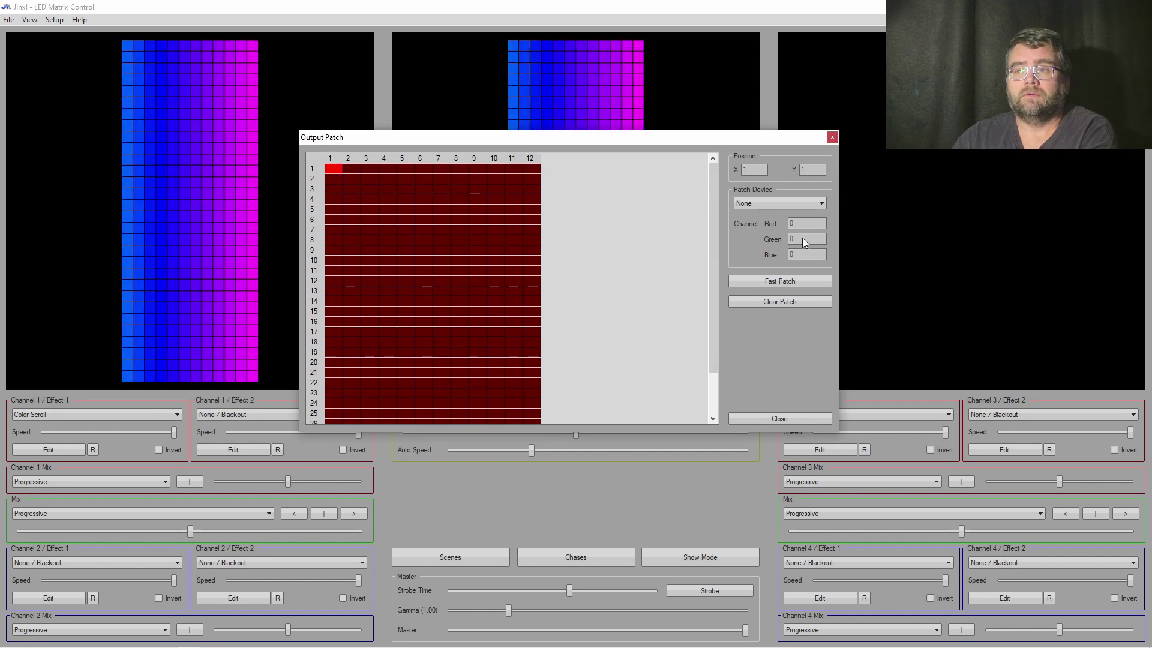
Fast-patch the 1 × 30 first column to the sACN/E1.31 device, using Linewise starting Bottom-Left, RGB order and first channel 0.
left_click(791, 282)
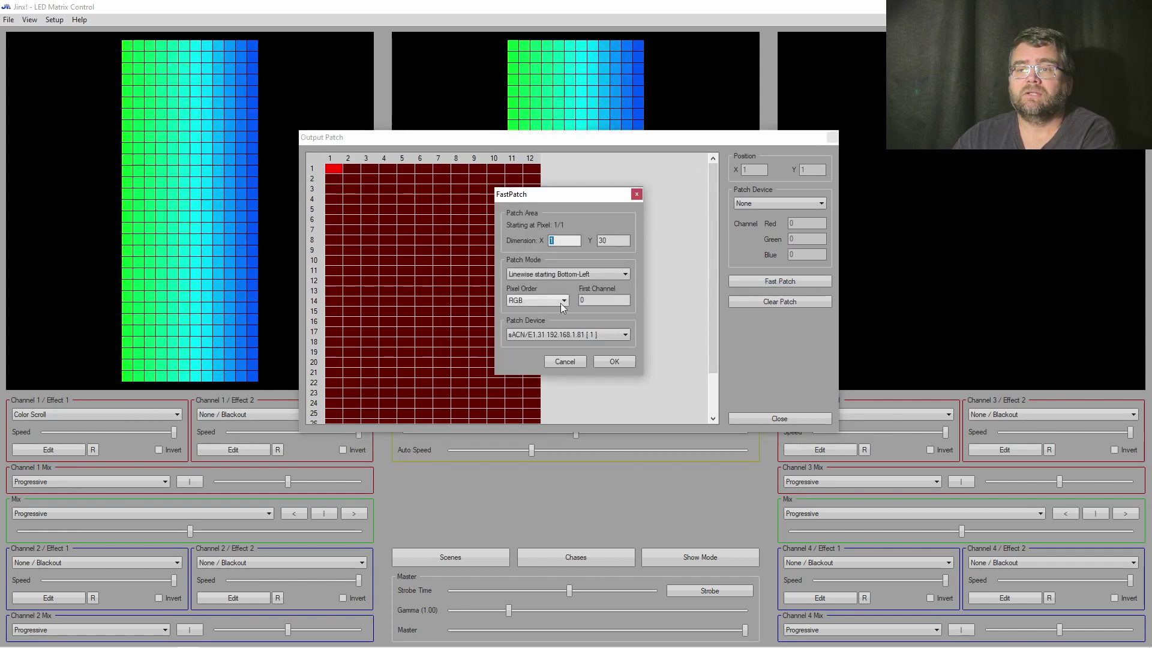
left_click(586, 276)
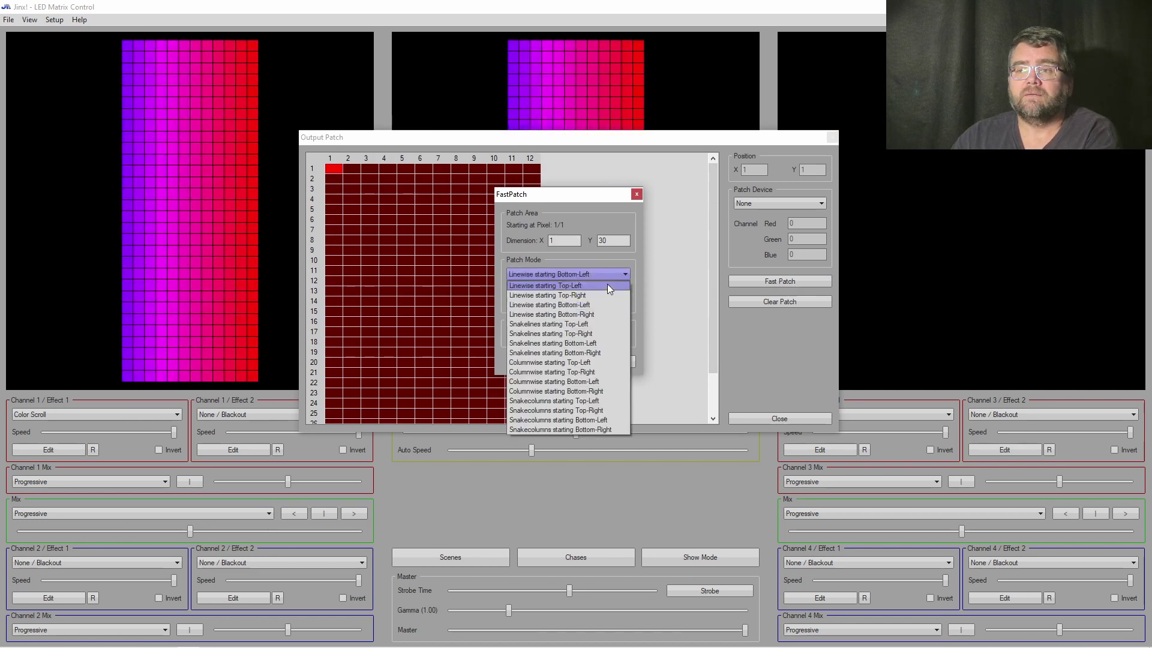
left_click(600, 305)
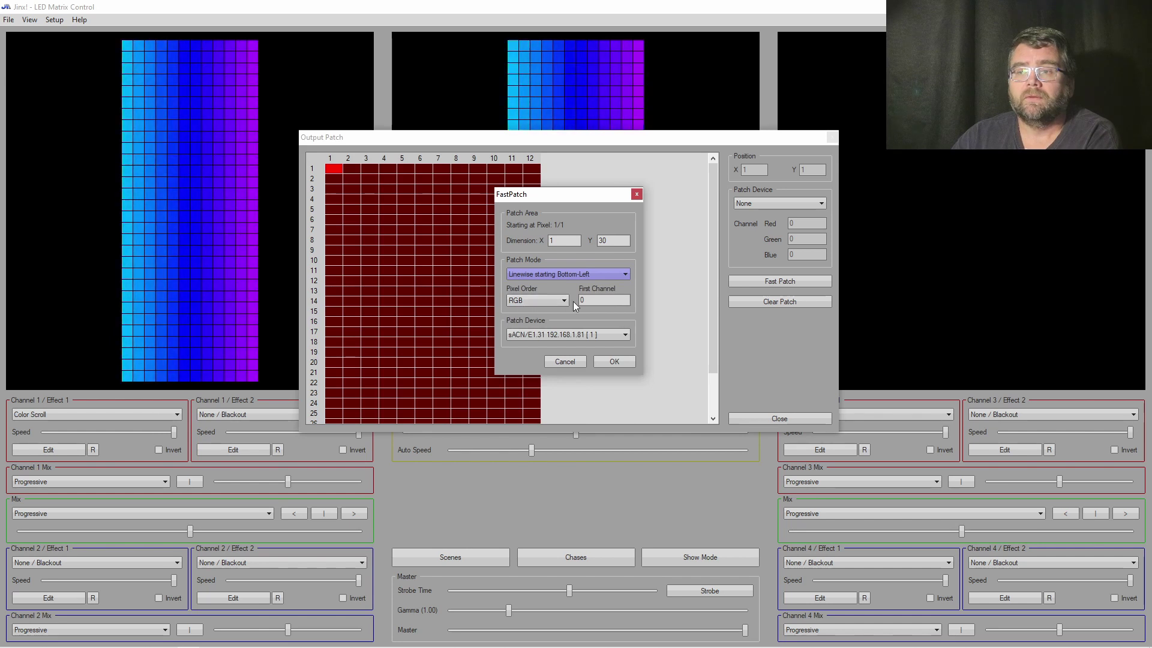
left_click(573, 333)
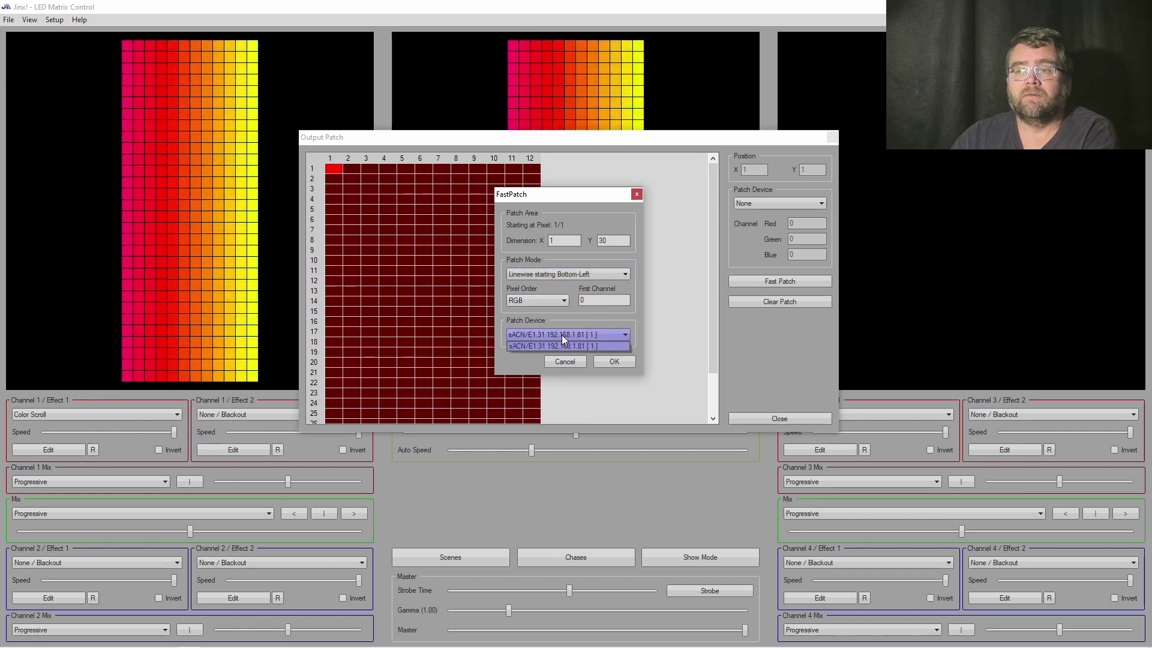
left_click(561, 335)
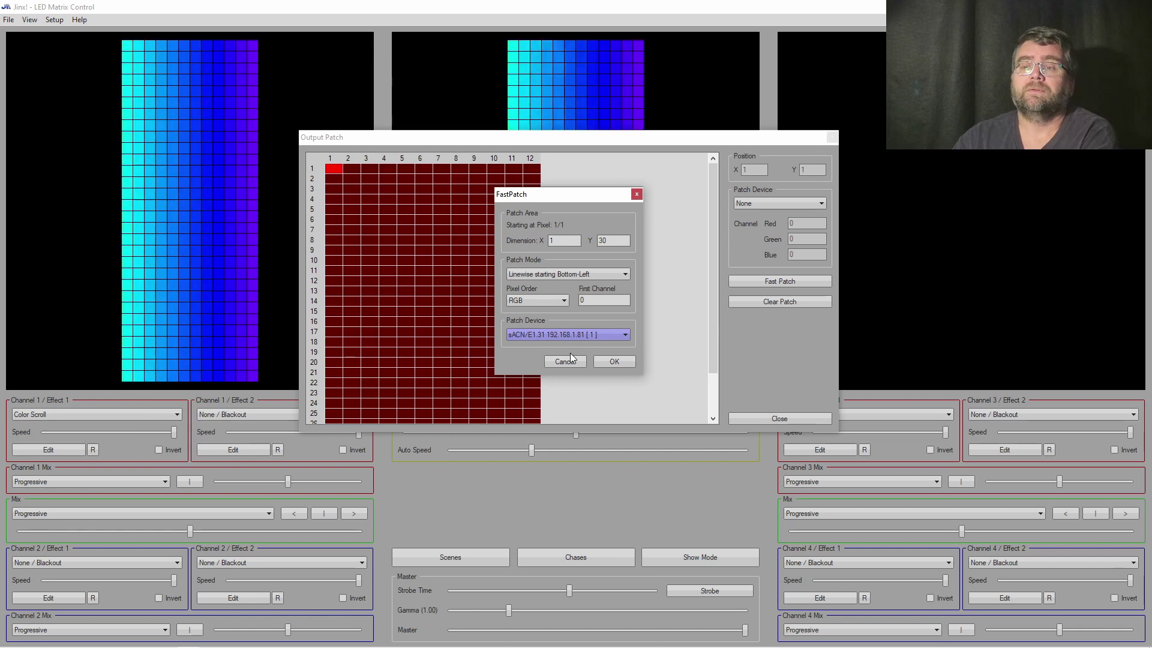
left_click(614, 361)
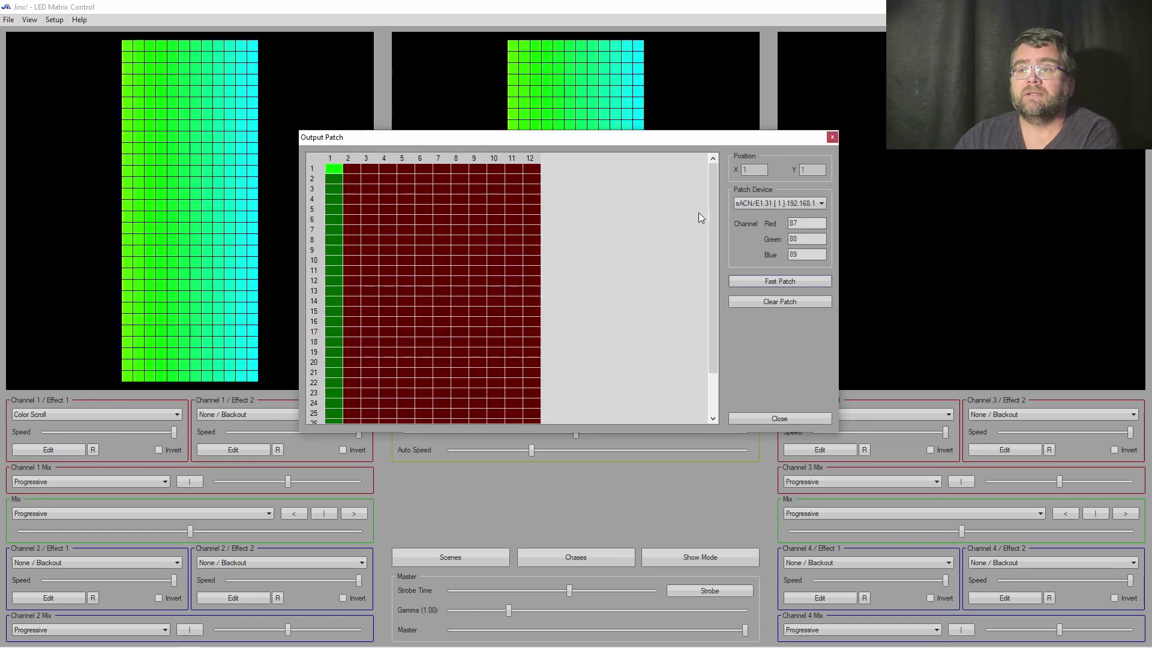
Check the channel assignments of the lowest and topmost pixels in the first column and close the output patch.
scroll(713, 252, "down", 2)
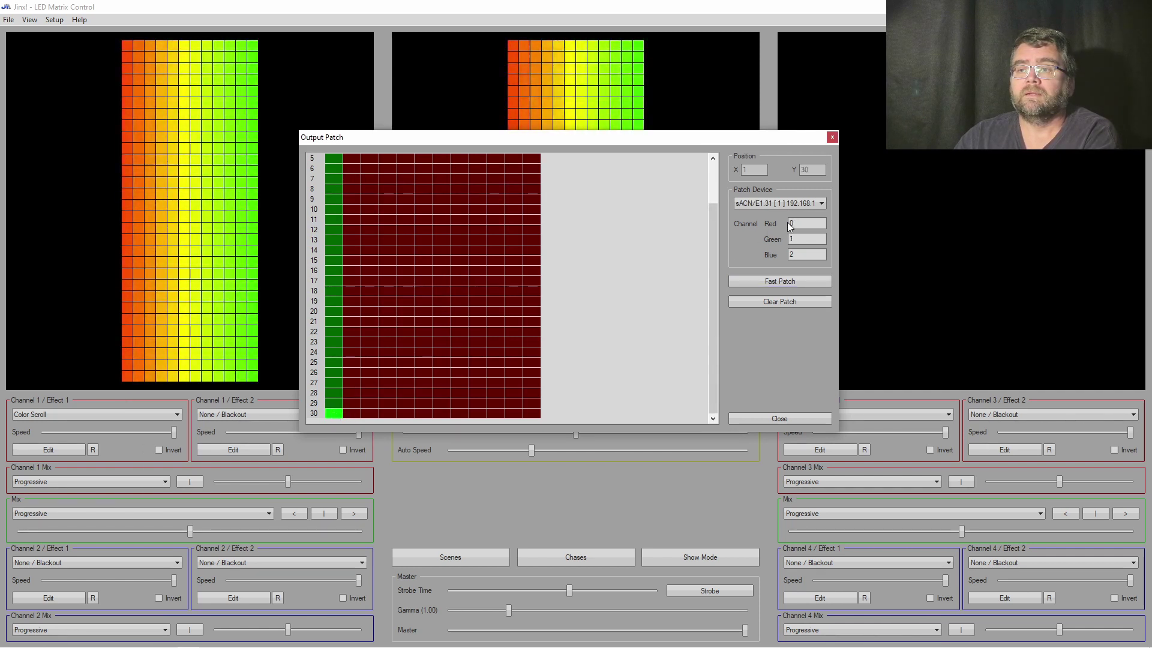
left_click(336, 404)
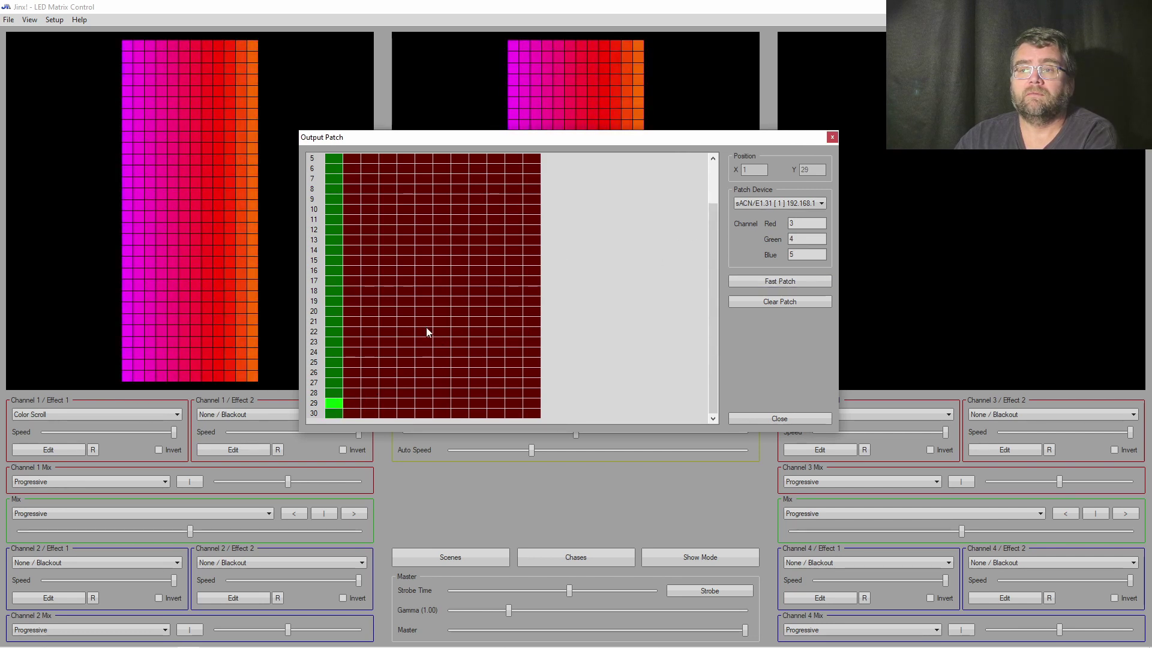
scroll(713, 240, "up", 2)
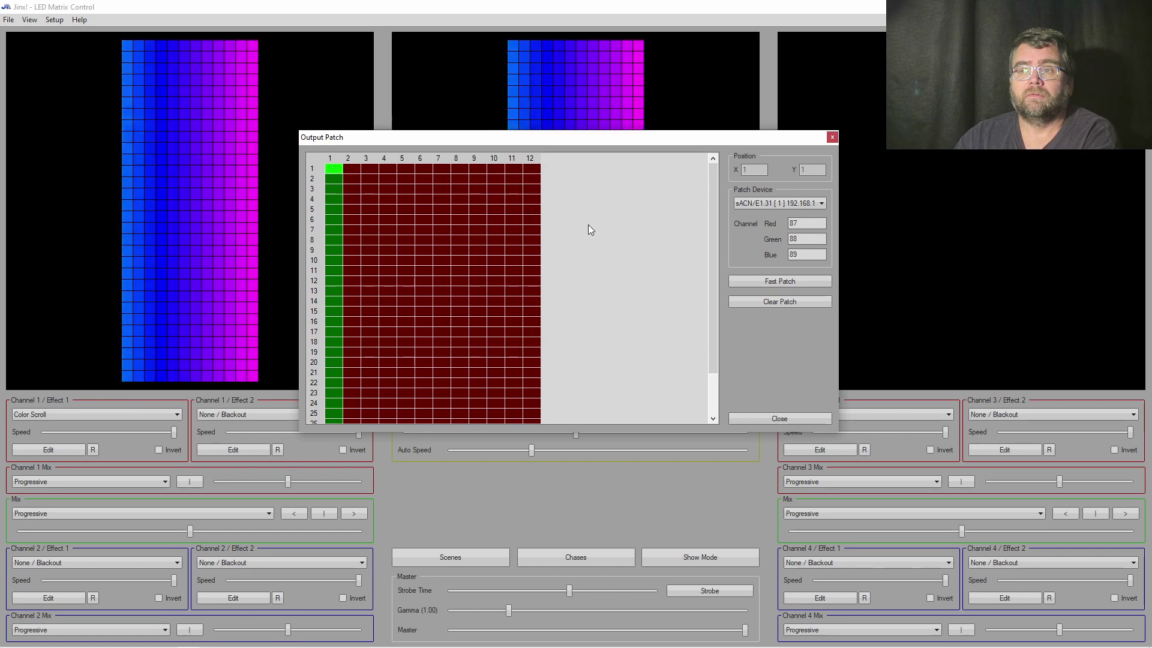
left_click(781, 419)
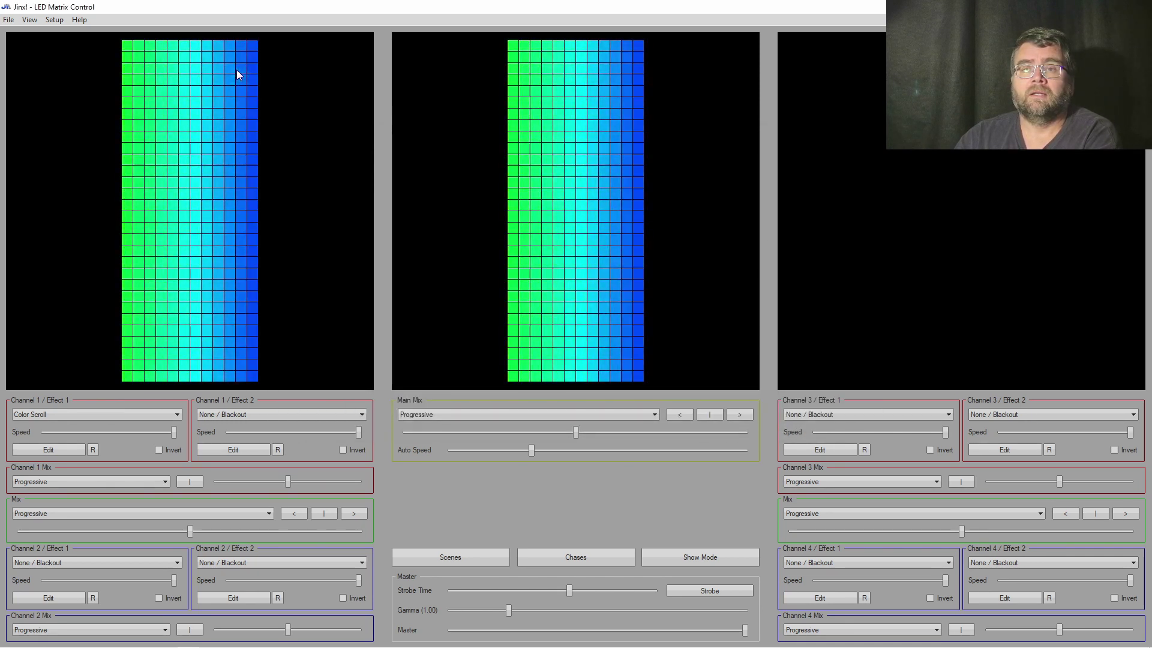
Start sending the matrix output to the patched LED strip.
left_click(55, 20)
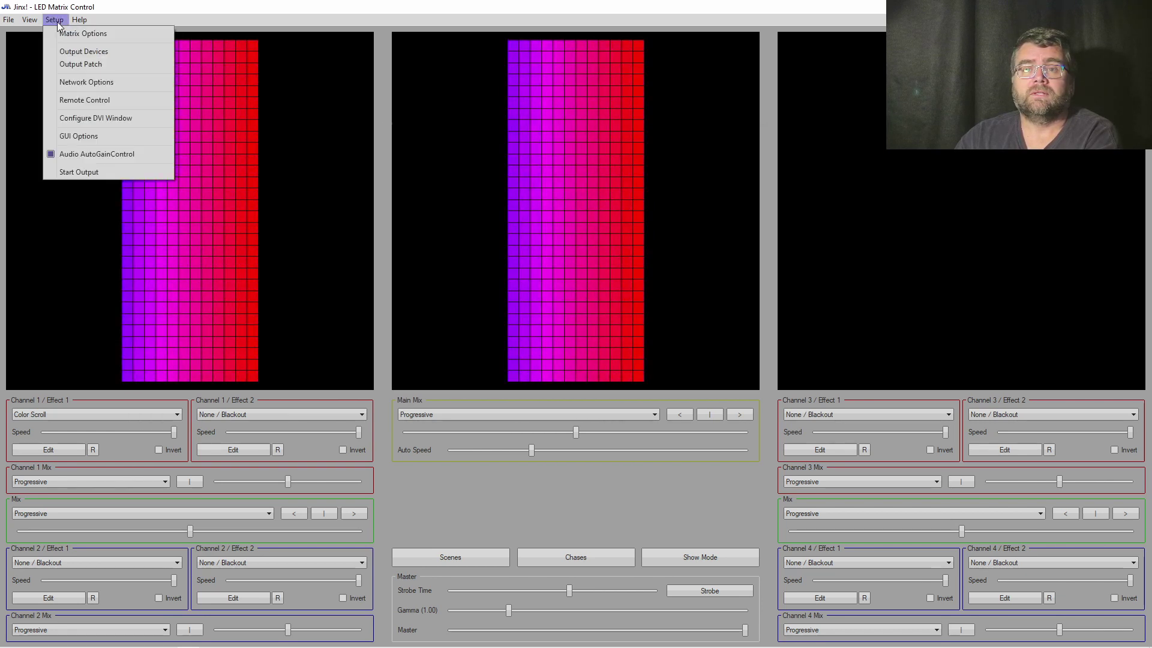
left_click(95, 174)
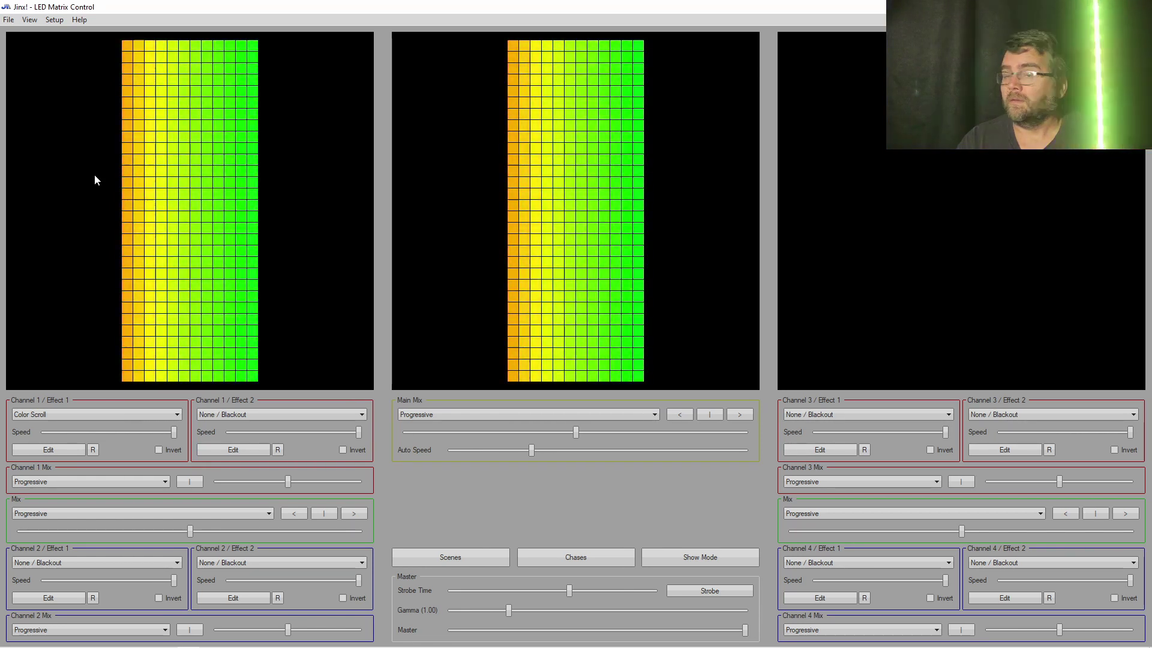
Try the Plasma, Scrolling Text and Fire effects in turn on Channel 1 / Effect 1.
left_click(99, 414)
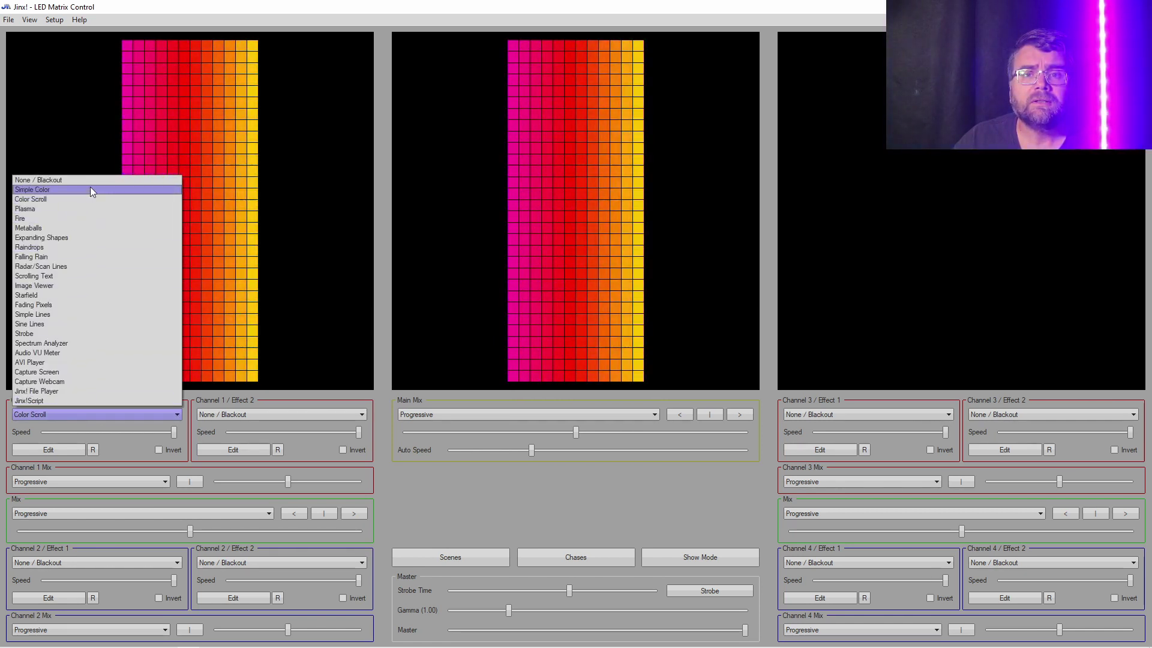
left_click(86, 212)
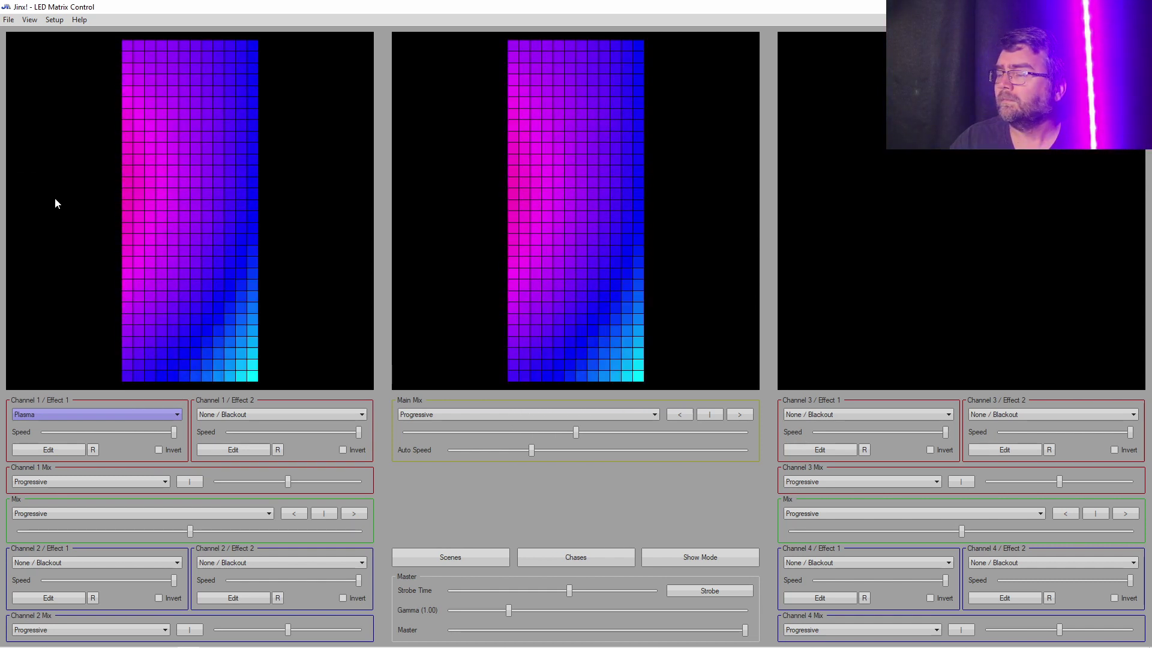
left_click(56, 417)
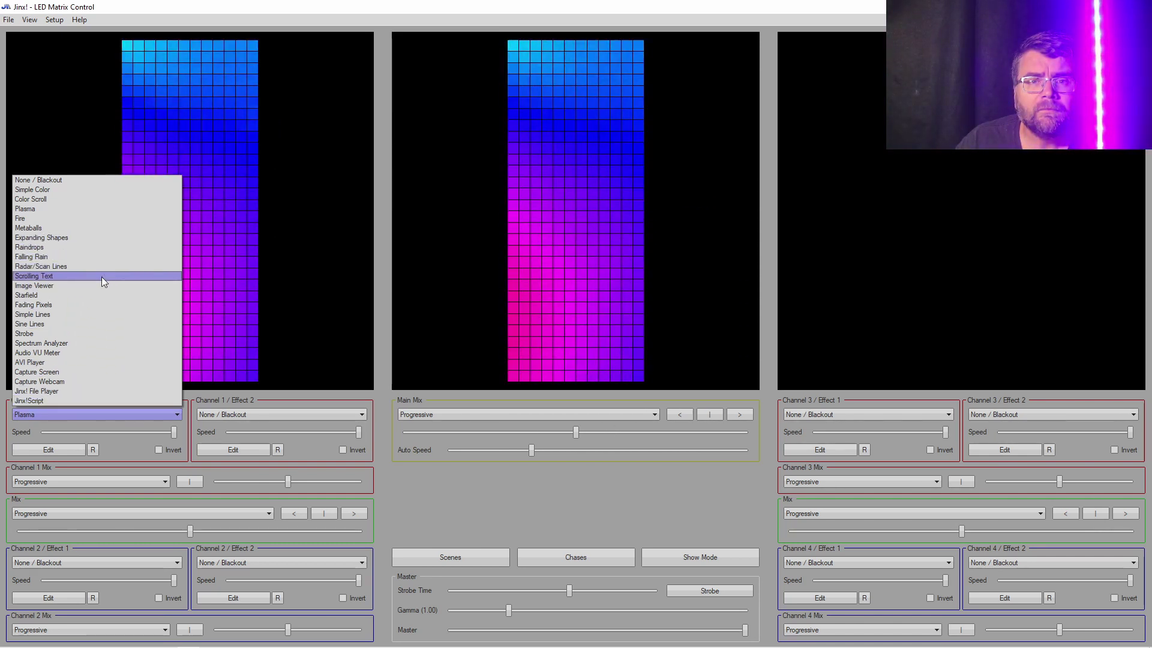
left_click(102, 276)
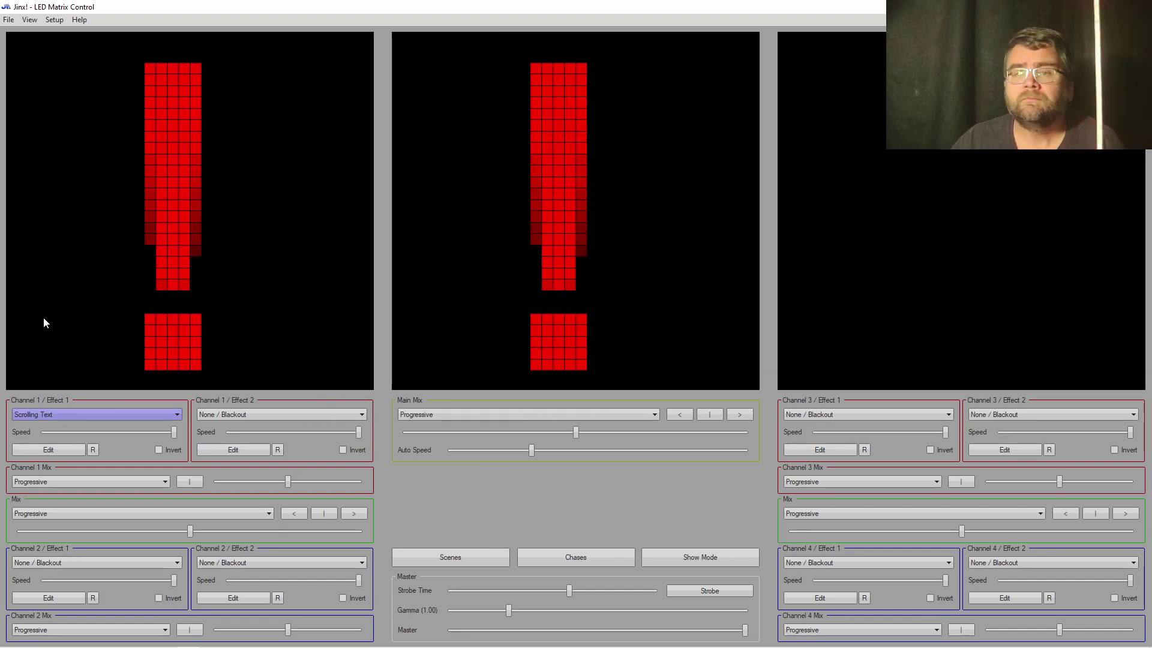
left_click(65, 414)
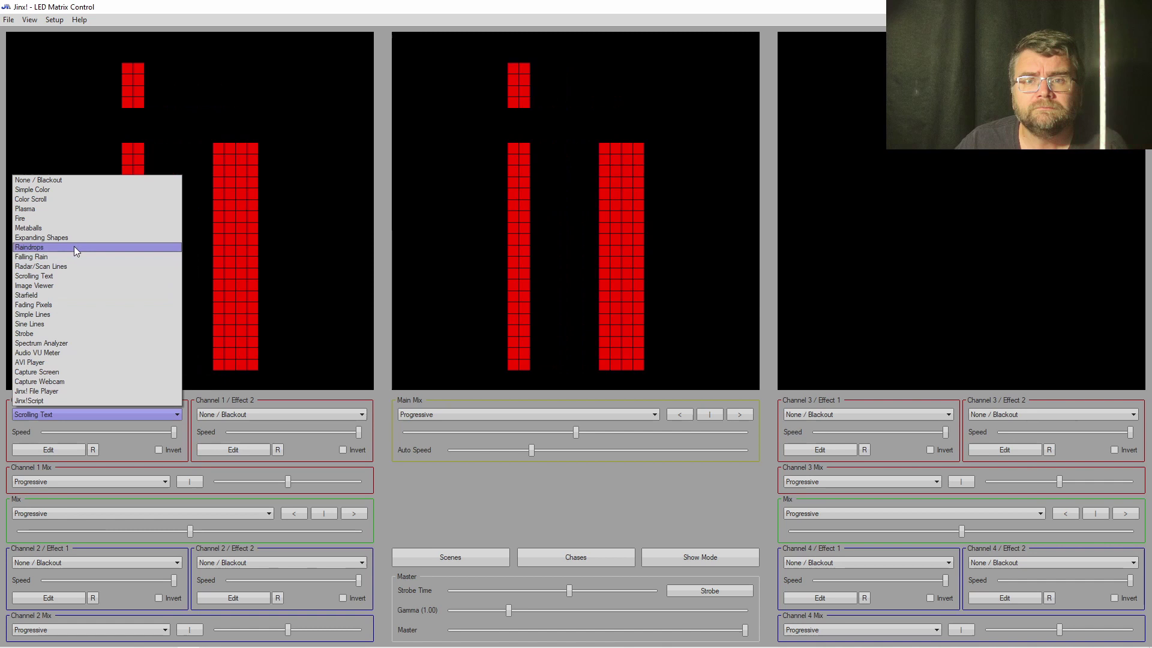
left_click(88, 219)
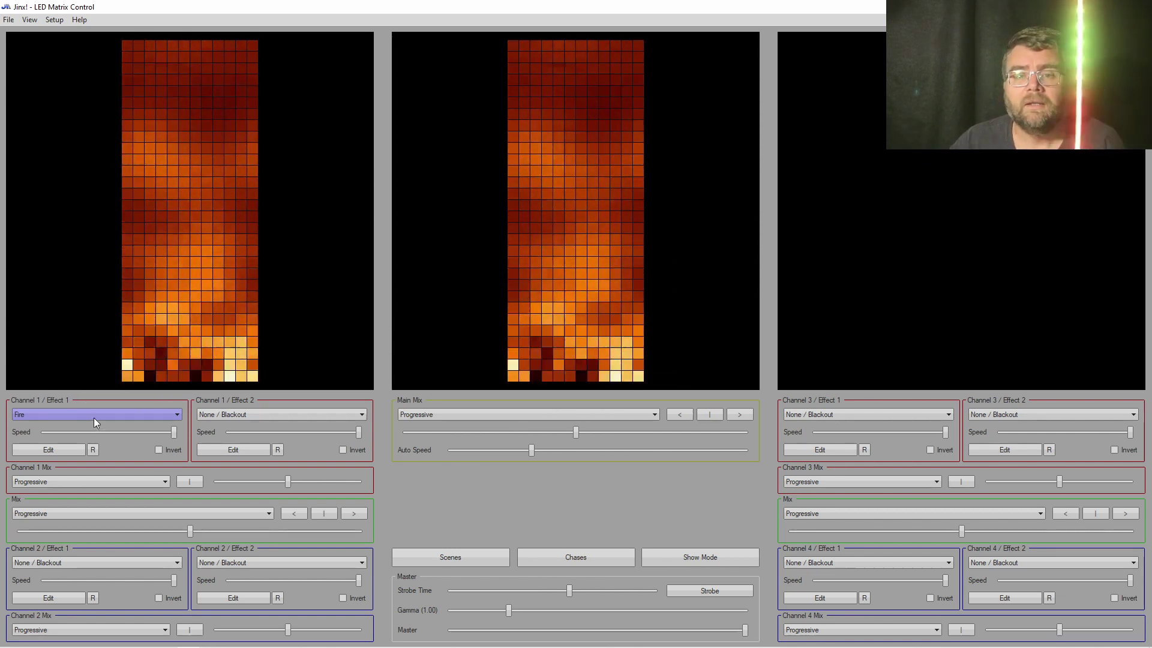
Switch Channel 1 / Effect 1 to Simple Color and test solid green, blue and white by adjusting its color levels.
left_click(93, 415)
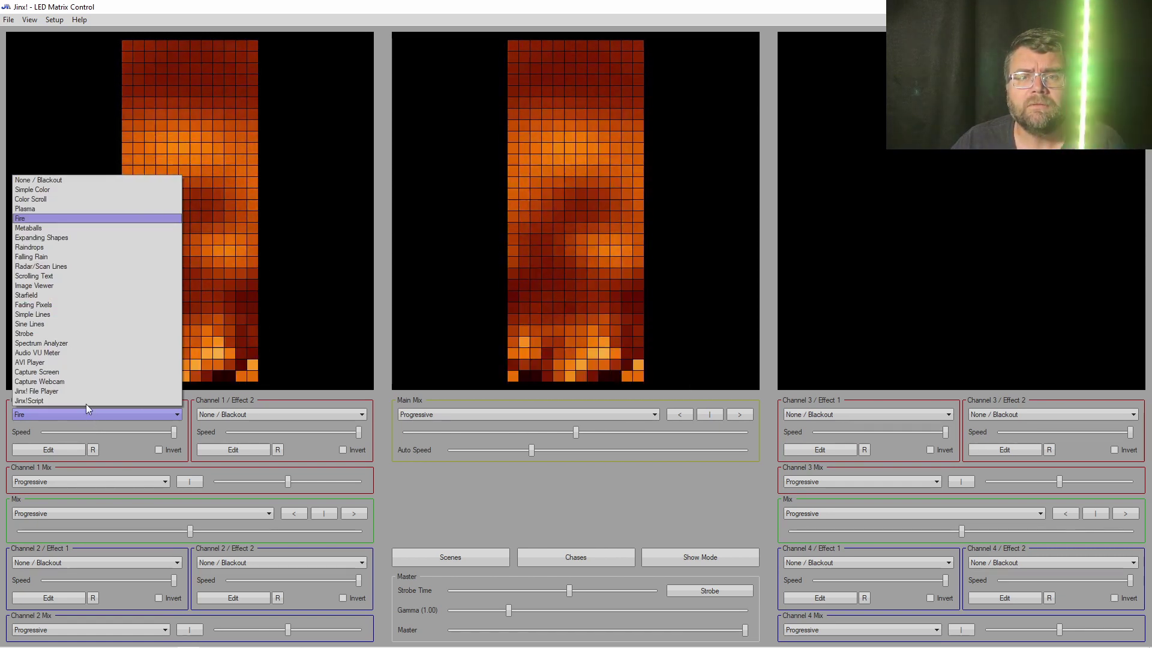
left_click(69, 191)
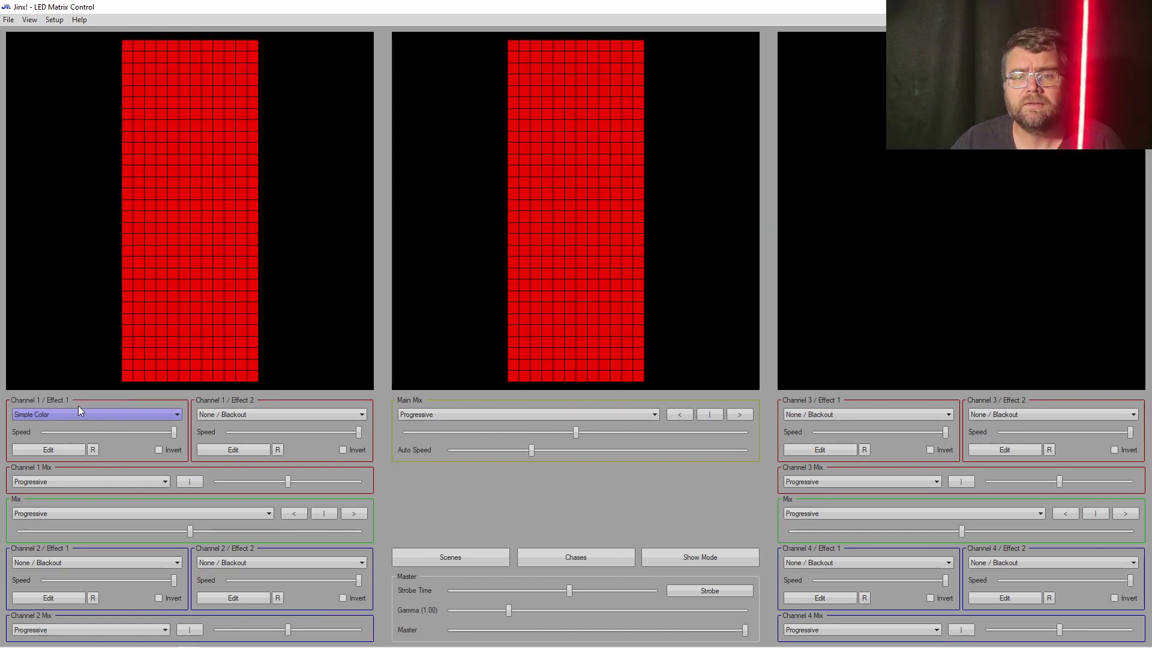
left_click(63, 451)
left_click_drag(612, 297, 567, 281)
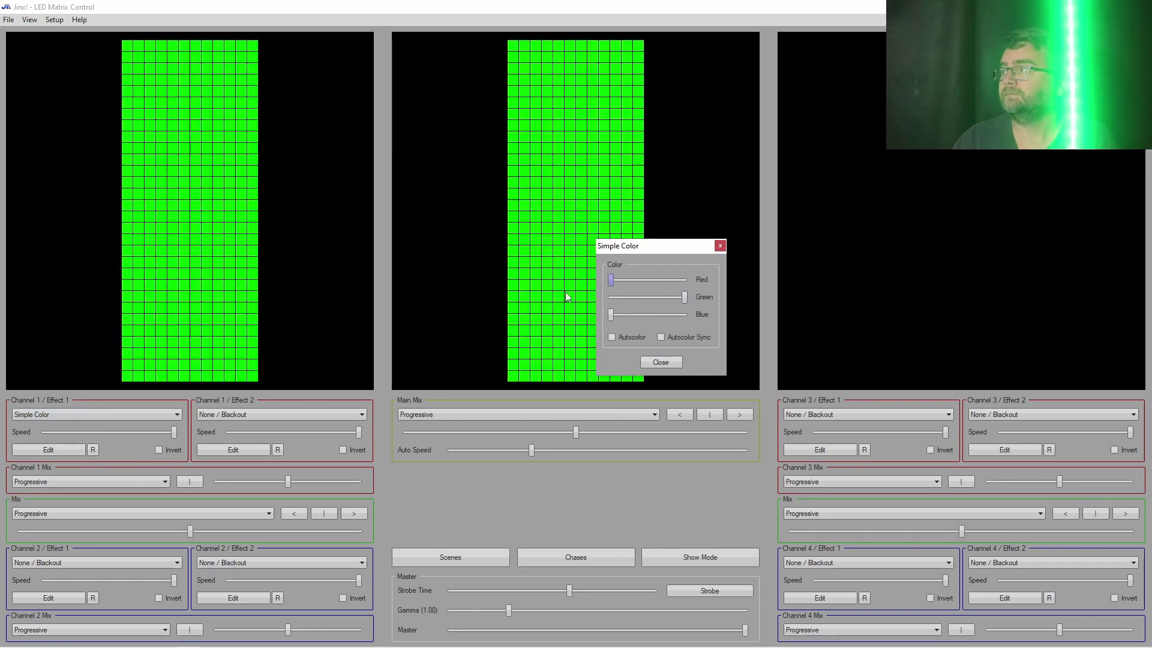
left_click_drag(610, 314, 577, 297)
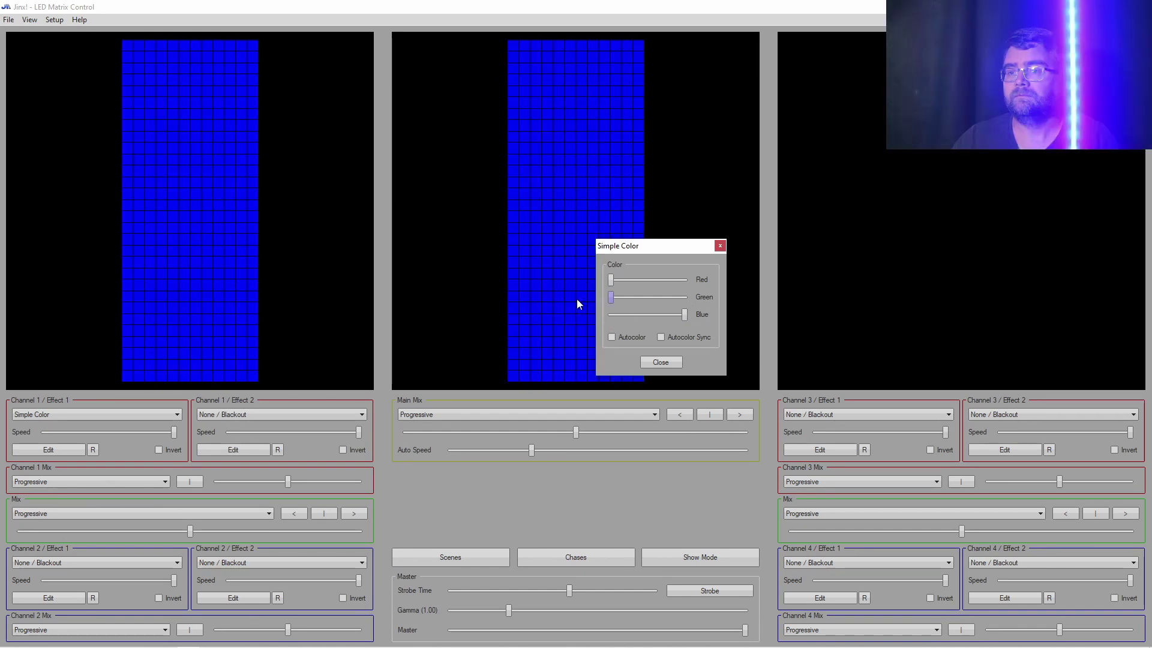
left_click_drag(685, 314, 738, 324)
left_click_drag(611, 298, 757, 286)
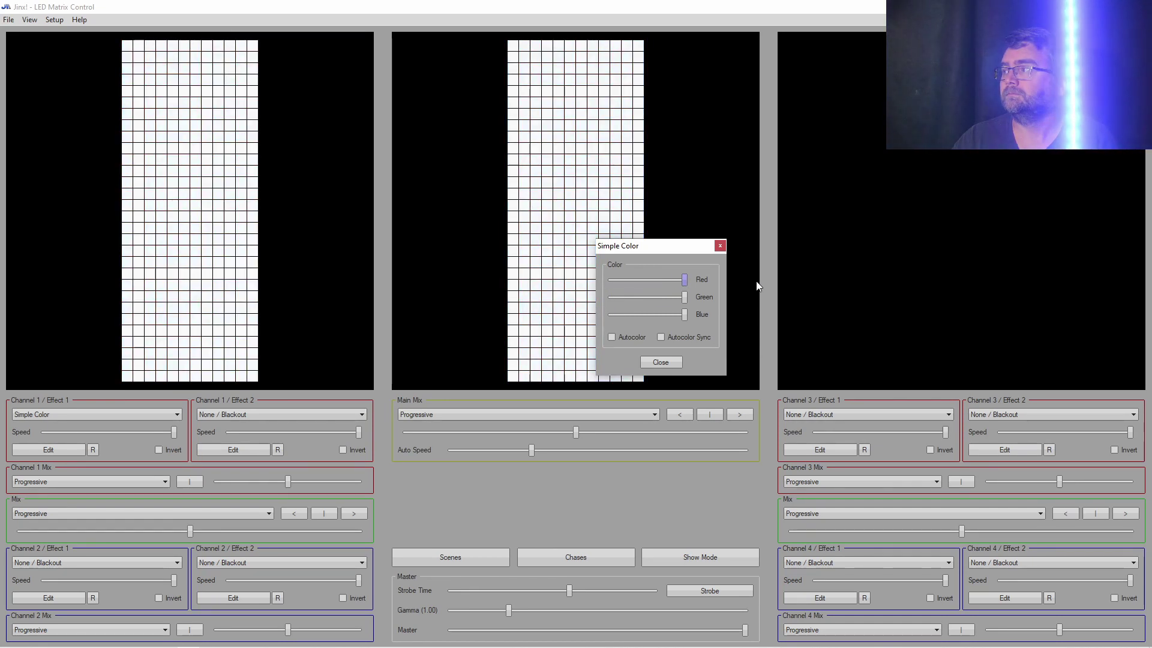
Lower Simple Color's blue, green and red levels fully to black and close the effect settings.
left_click_drag(659, 322, 612, 316)
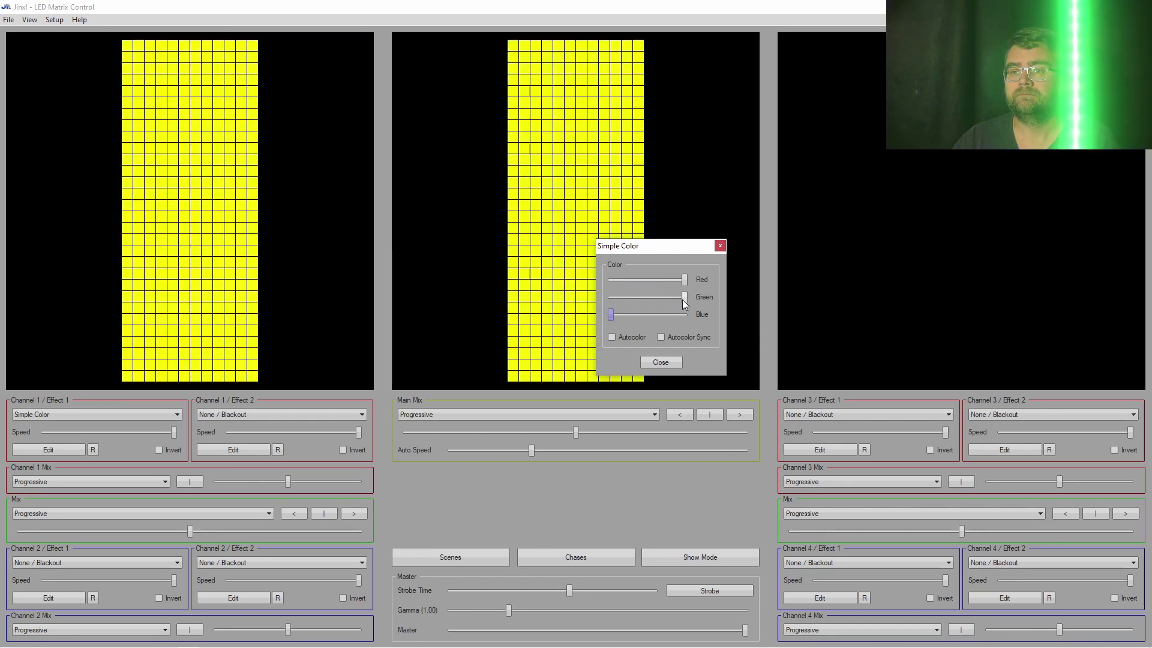
left_click_drag(682, 300, 612, 298)
left_click_drag(684, 285, 582, 294)
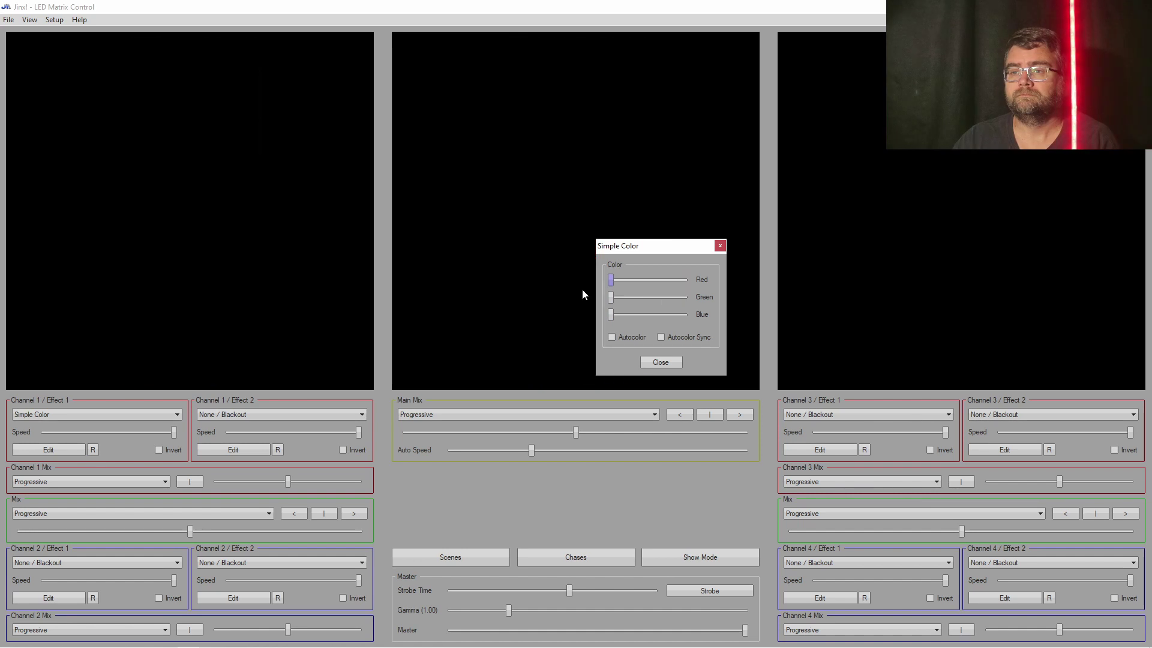
left_click(660, 363)
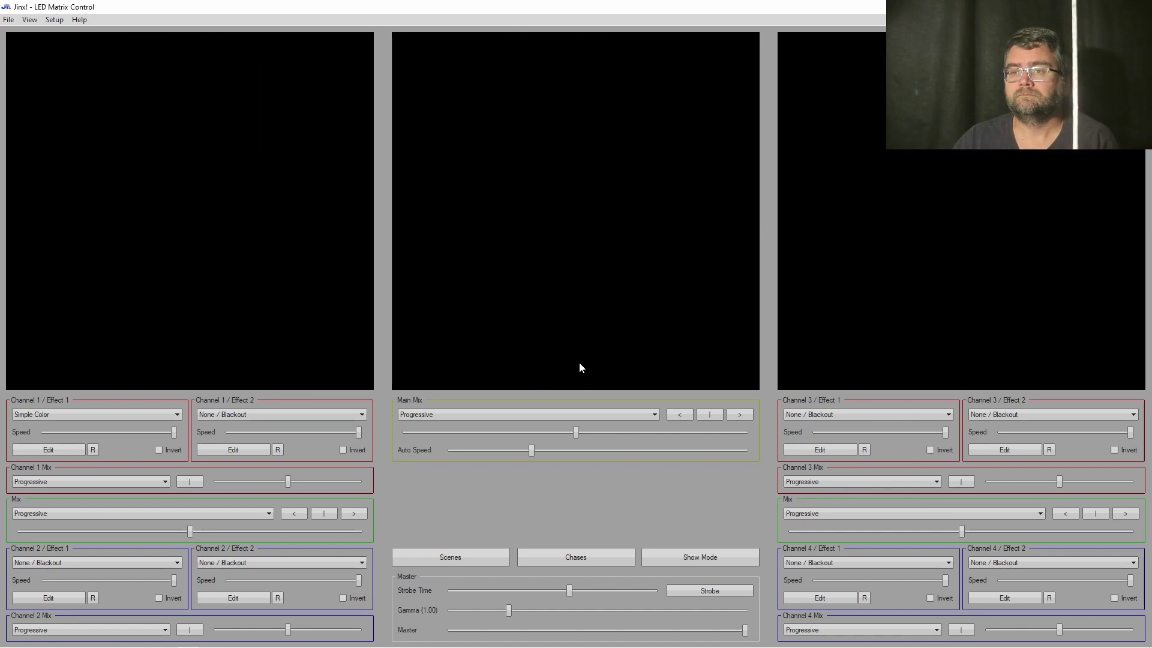
Set Channel 1 / Effect 1 to Color Scroll with the Vertical style and close its settings.
left_click(148, 414)
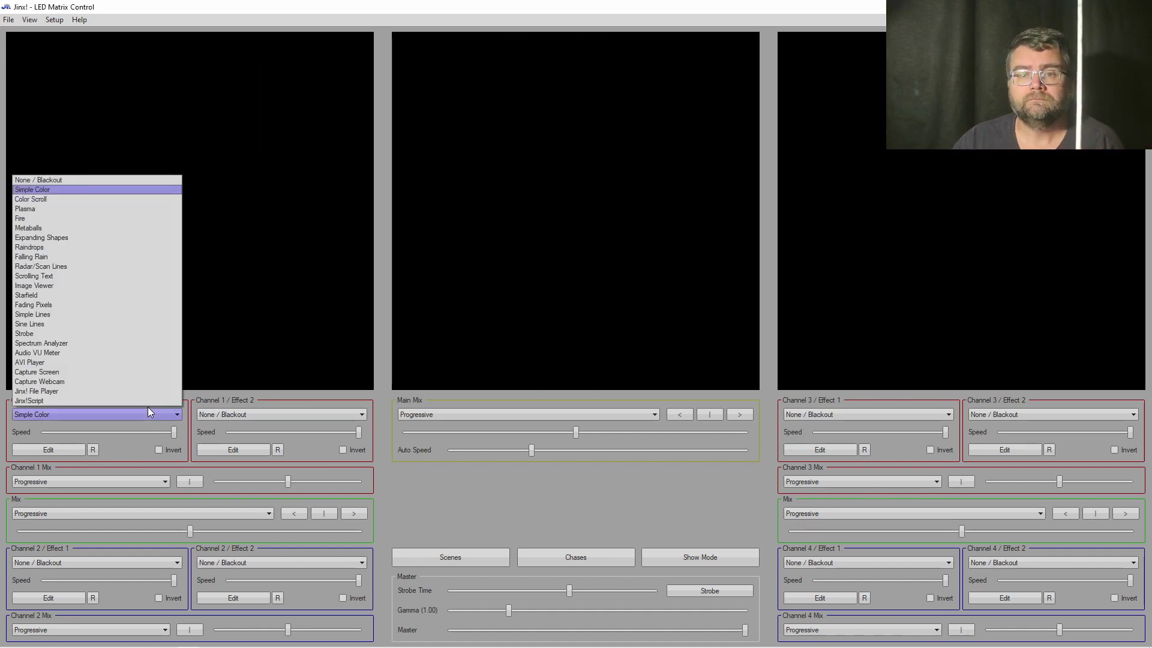
left_click(106, 200)
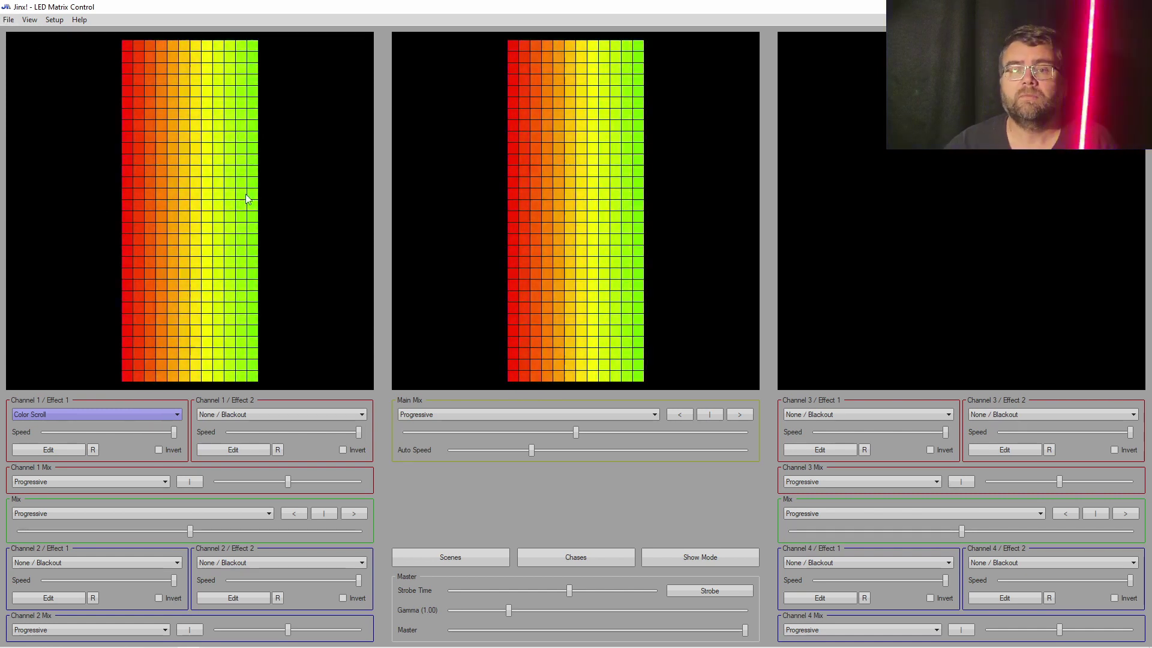
left_click(66, 449)
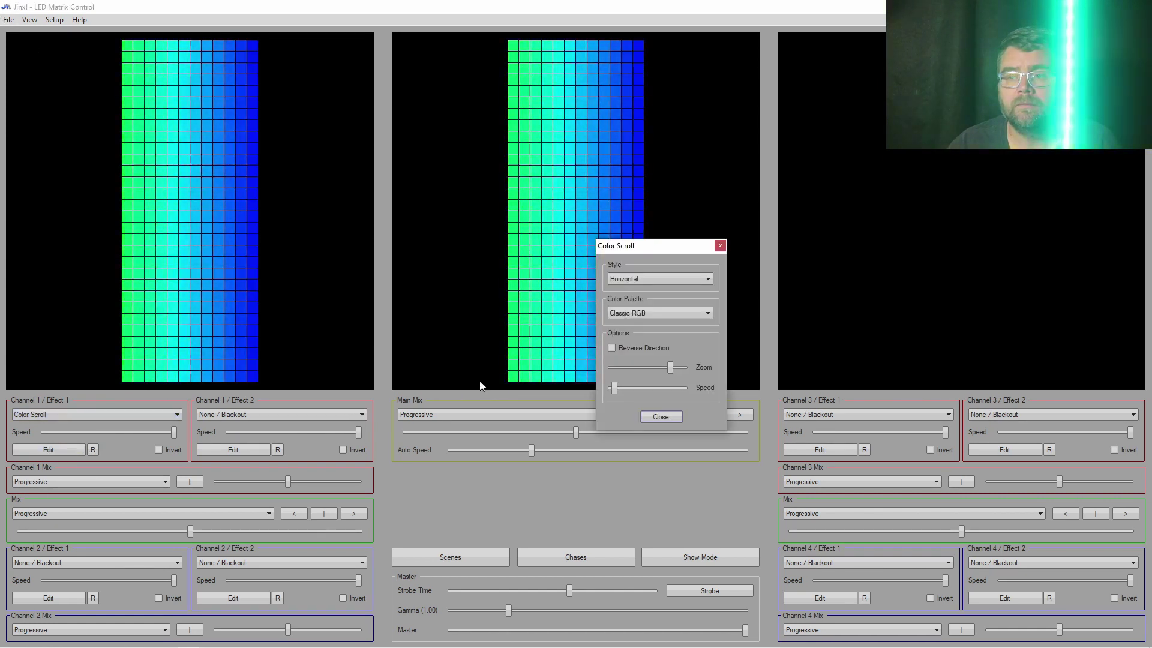
left_click(668, 279)
left_click(668, 278)
left_click(668, 279)
left_click(654, 301)
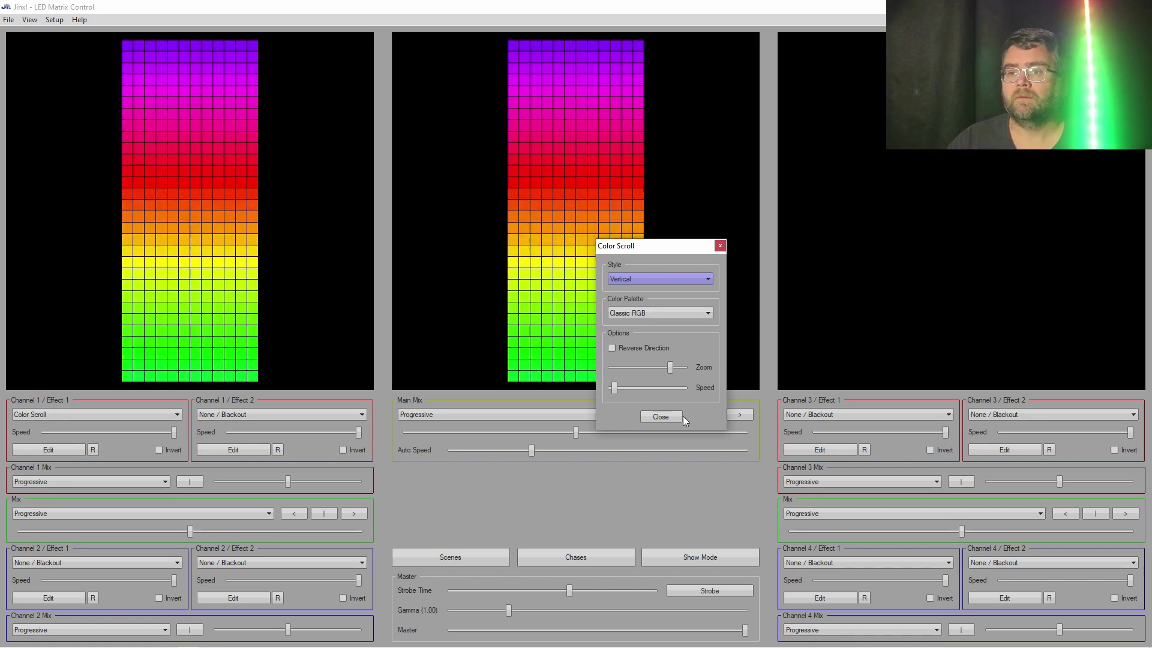
left_click(660, 416)
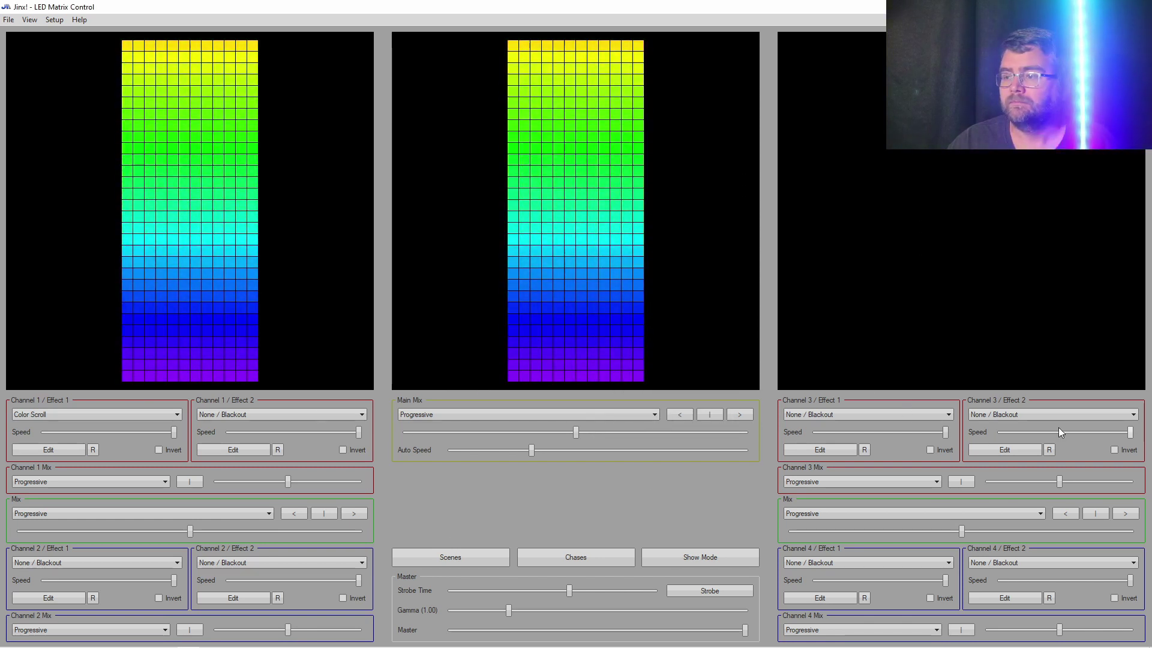